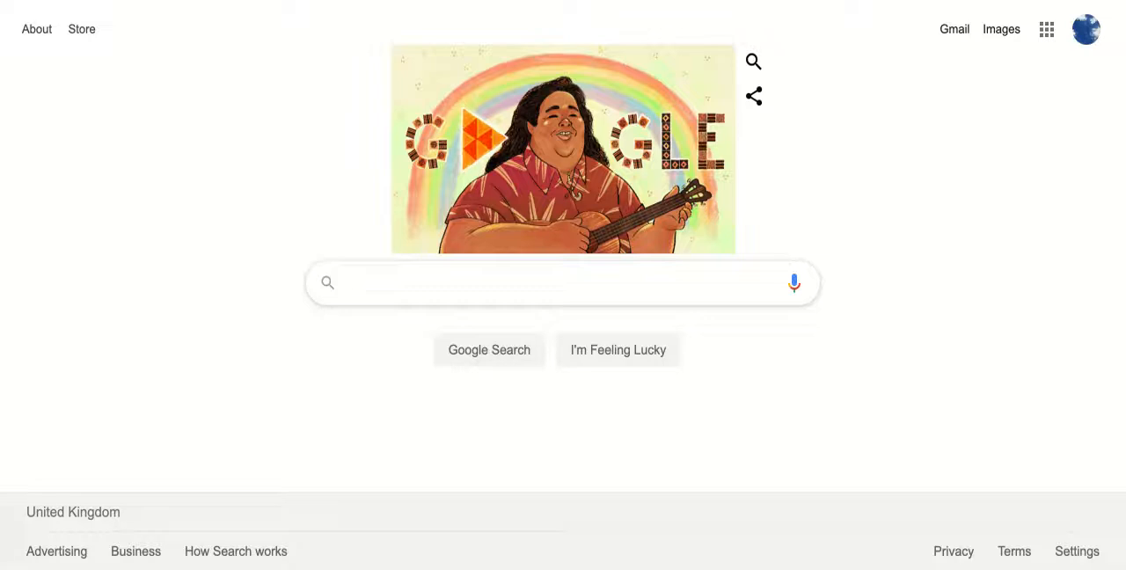
- Find the Jamboard site with a web search for "Jamboard" and create a new jam
type("Jamboard")
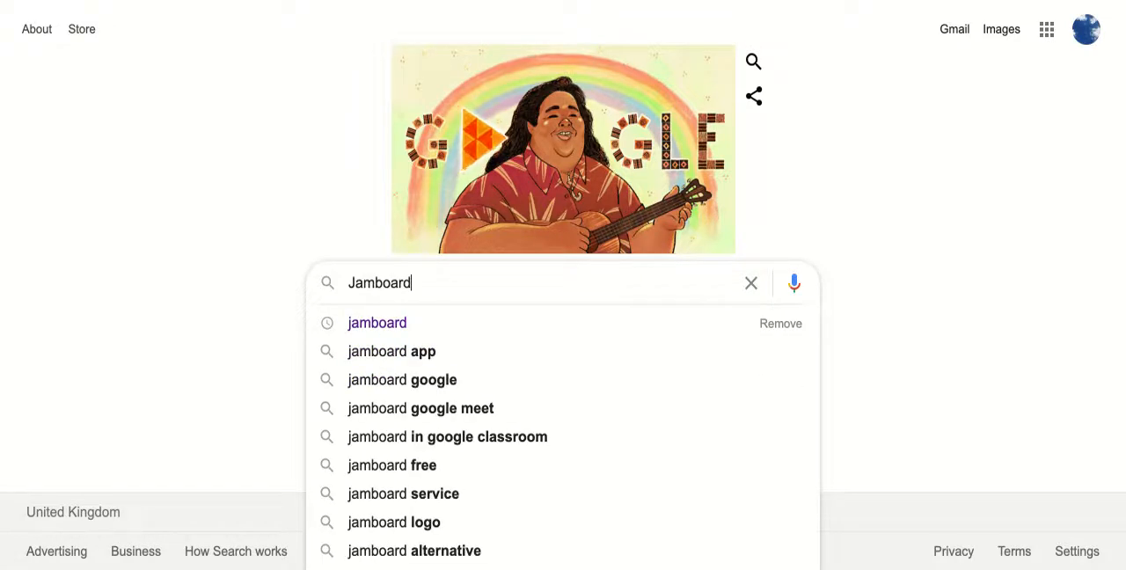
key("Return")
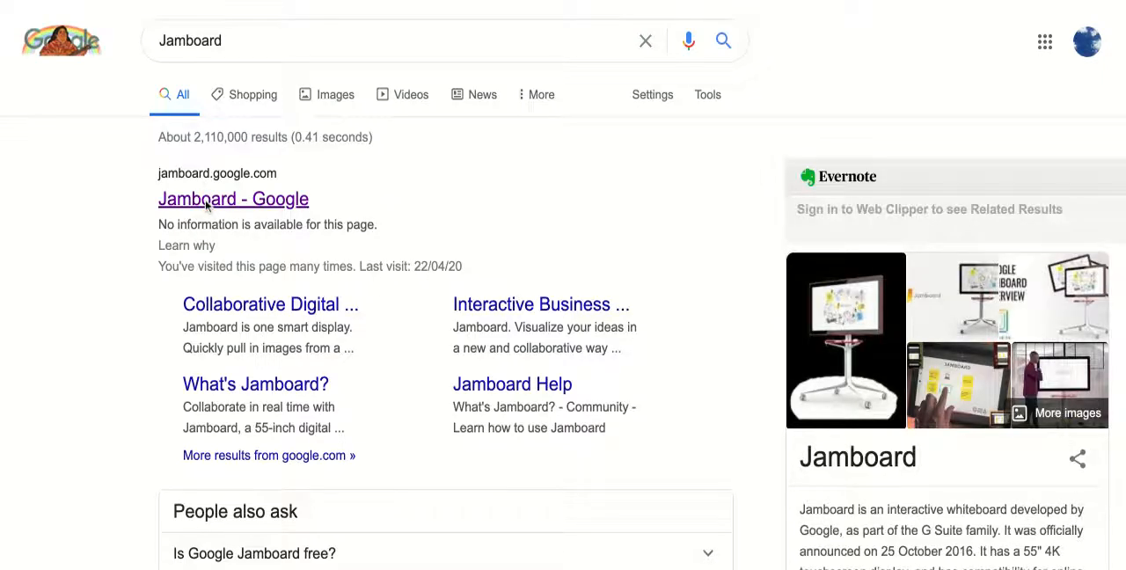
left_click(208, 203)
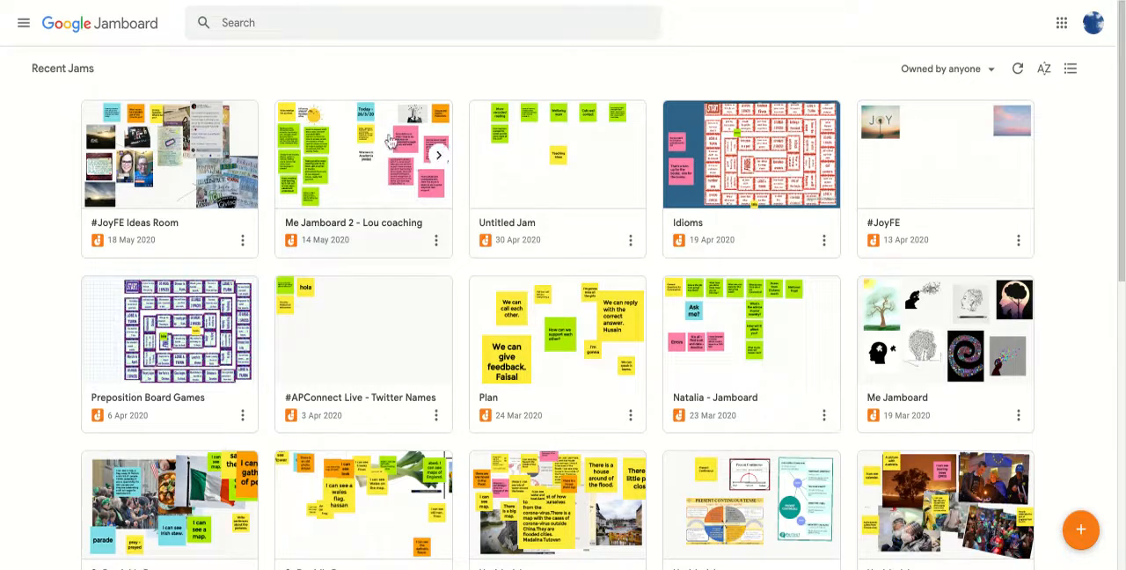
left_click(1084, 539)
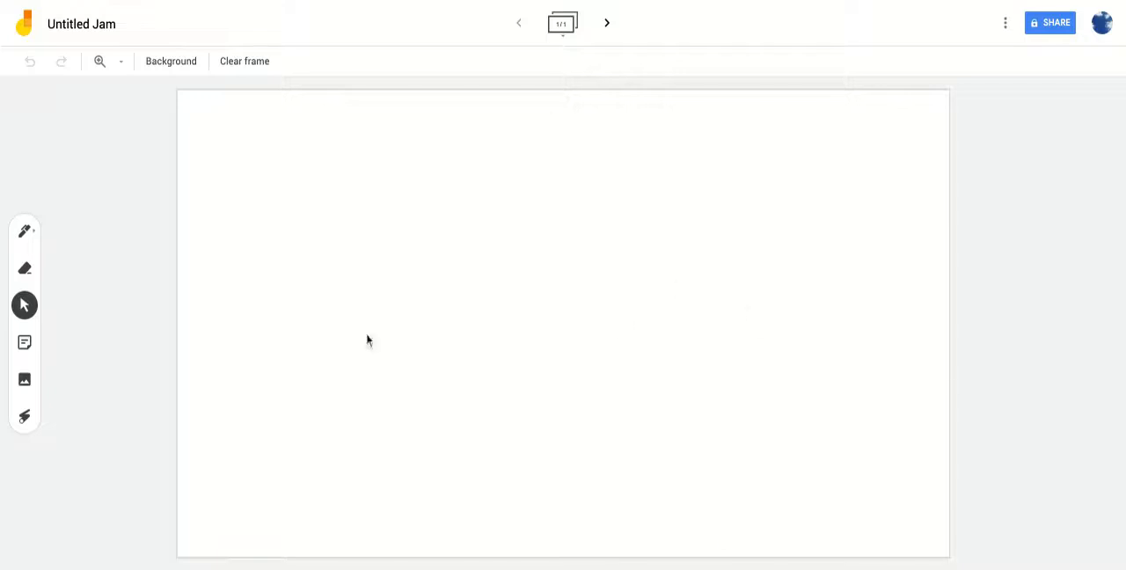
- Add new frames to the jam until it has 20 frames
left_click(606, 23)
left_click(606, 24)
left_click(607, 23)
left_click(606, 24)
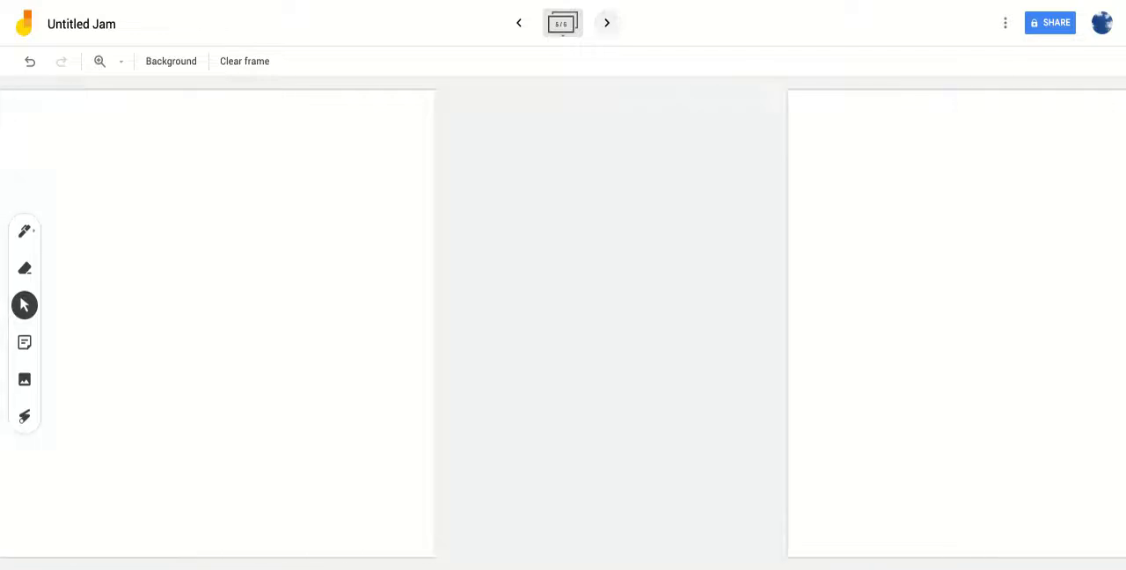
left_click(607, 23)
left_click(606, 23)
left_click(607, 24)
left_click(607, 24)
left_click(607, 23)
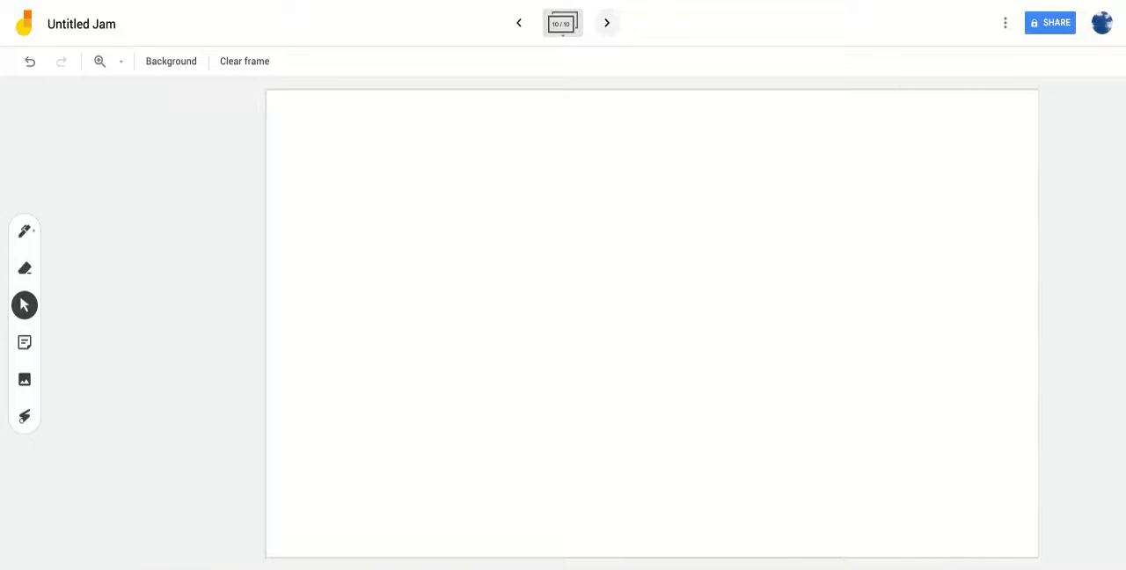
left_click(607, 23)
left_click(607, 24)
left_click(607, 24)
left_click(606, 24)
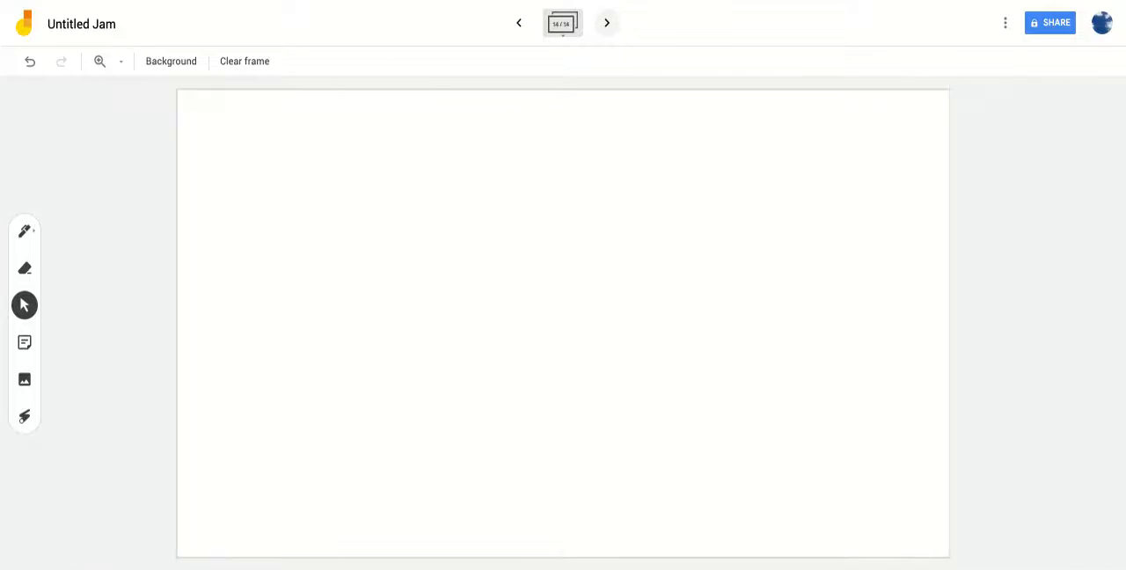
left_click(607, 23)
left_click(607, 23)
left_click(607, 23)
left_click(607, 23)
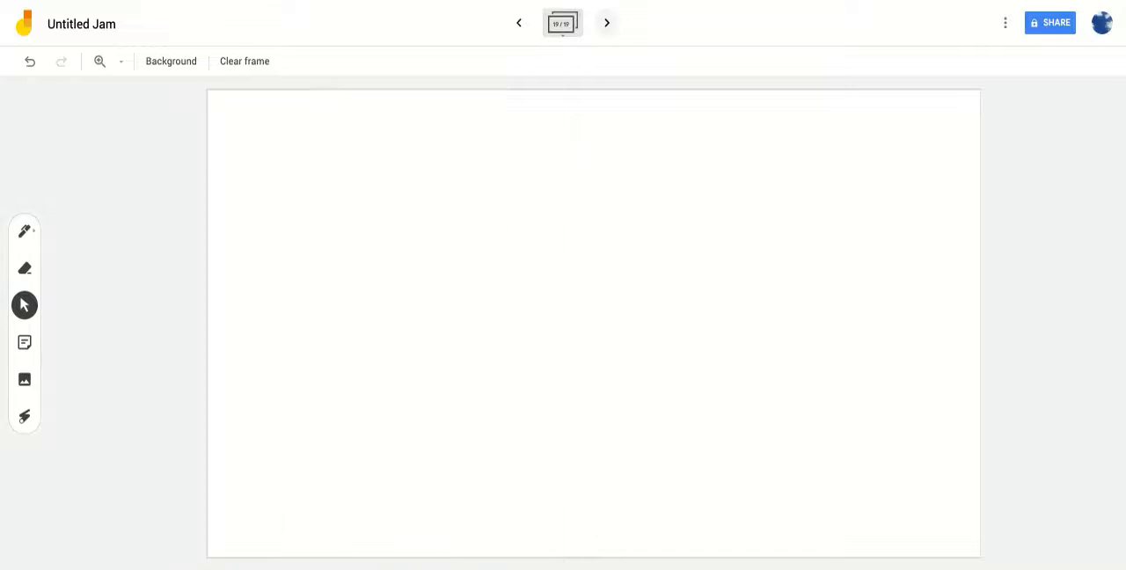
left_click(607, 23)
left_click(606, 23)
left_click(607, 23)
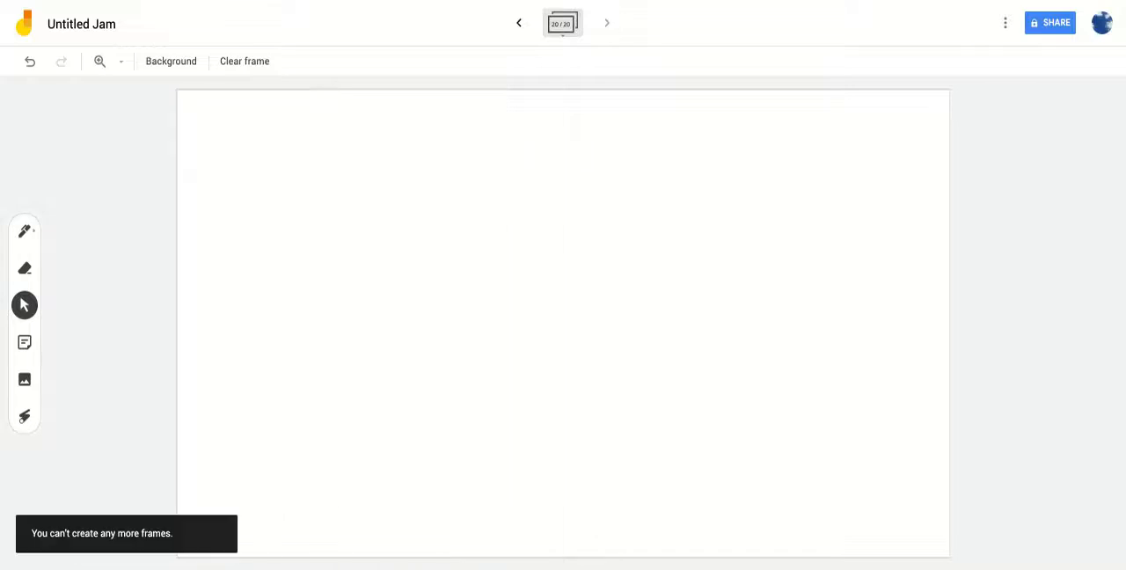
- Go back through the jam's frames to the first one
left_click(520, 24)
left_click(521, 24)
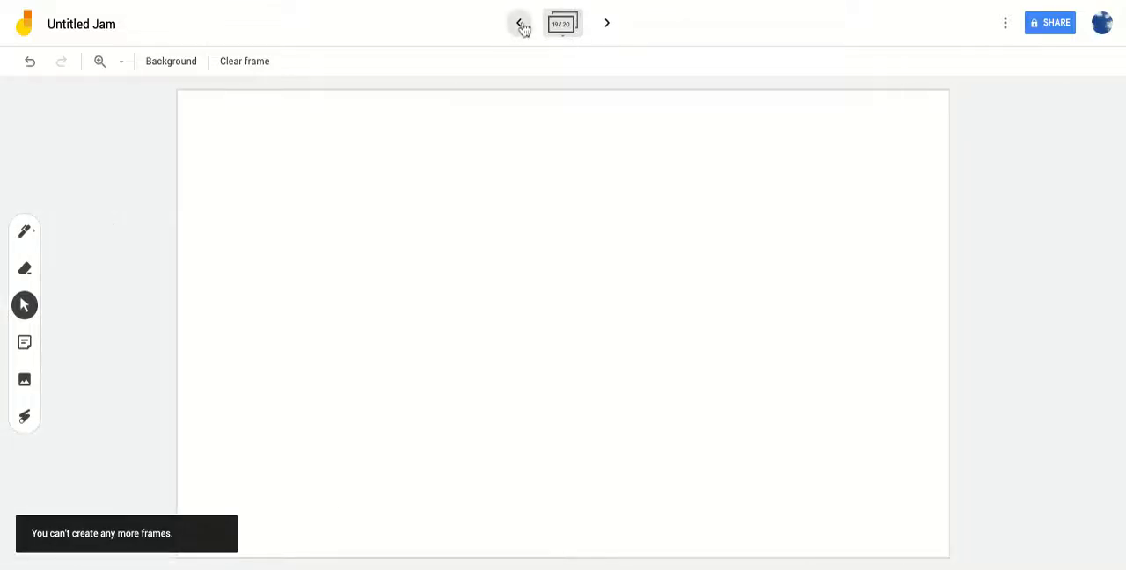
left_click(520, 25)
left_click(521, 24)
left_click(520, 25)
left_click(519, 24)
left_click(520, 24)
left_click(519, 23)
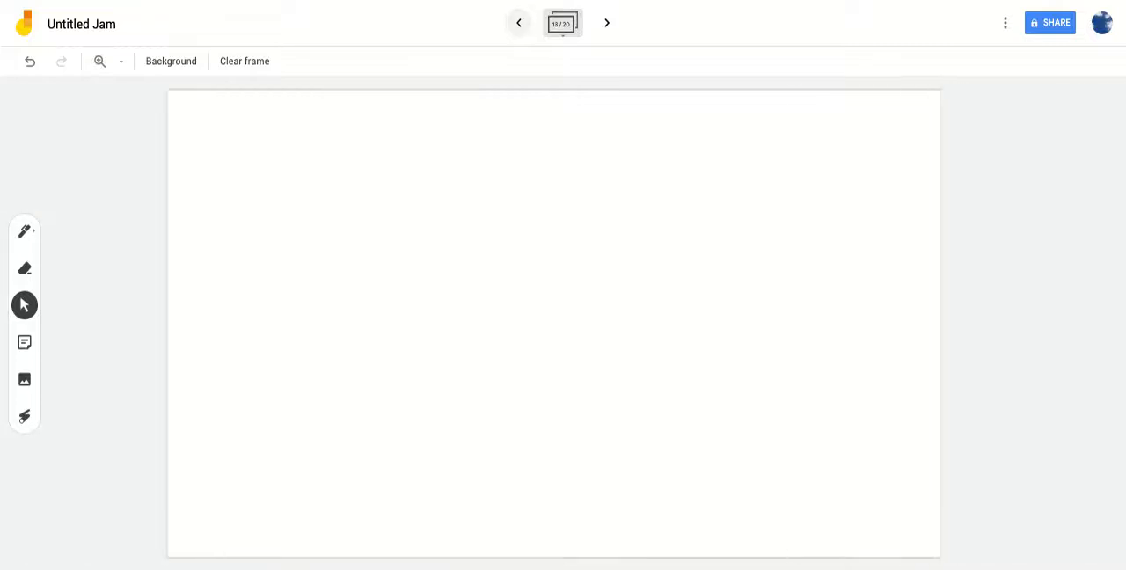
left_click(519, 23)
left_click(520, 24)
left_click(520, 23)
left_click(520, 23)
left_click(520, 23)
left_click(520, 23)
left_click(520, 24)
left_click(519, 24)
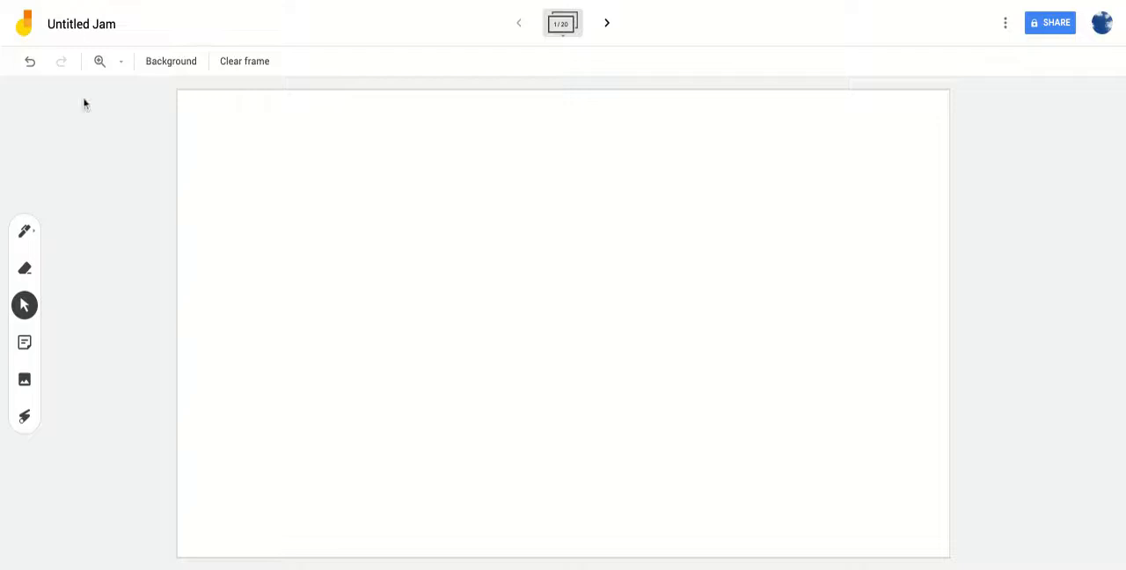
- Try the dotted background on the first frame and replace it with the square grid background
left_click(189, 66)
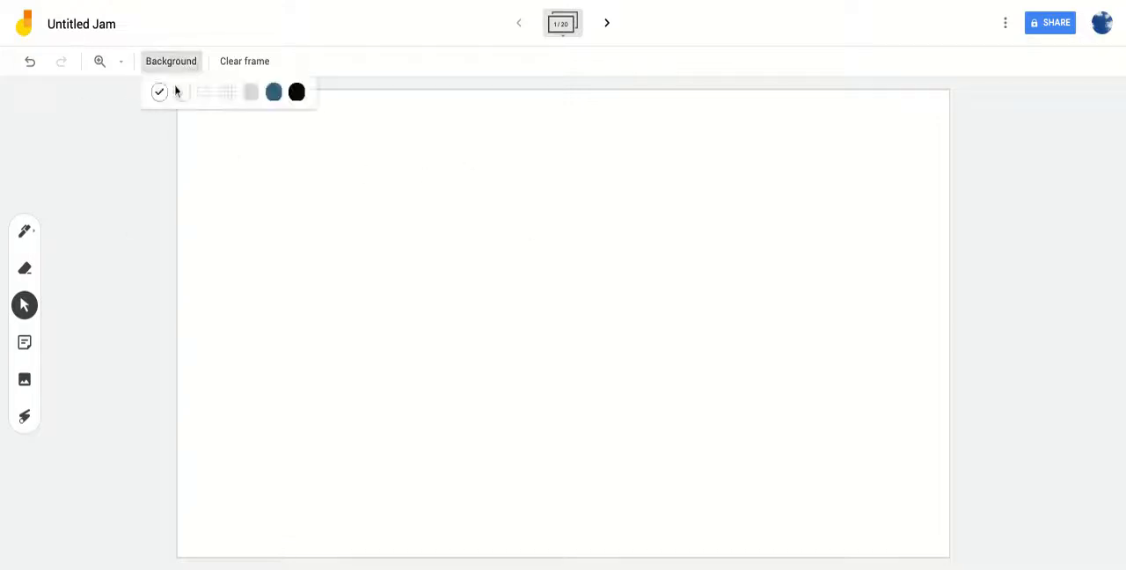
left_click(179, 96)
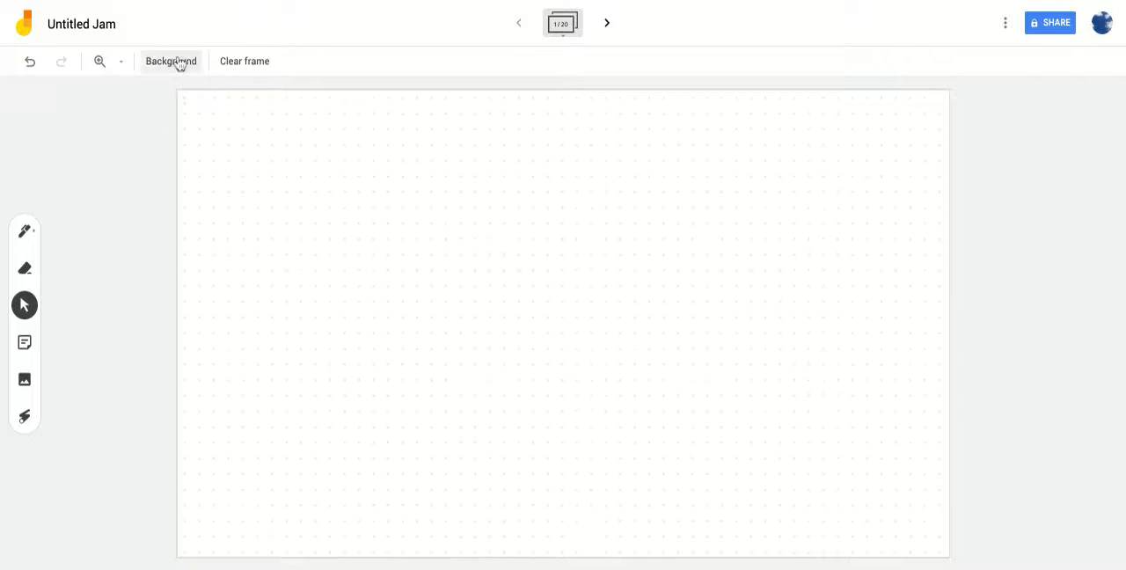
left_click(176, 62)
left_click(227, 101)
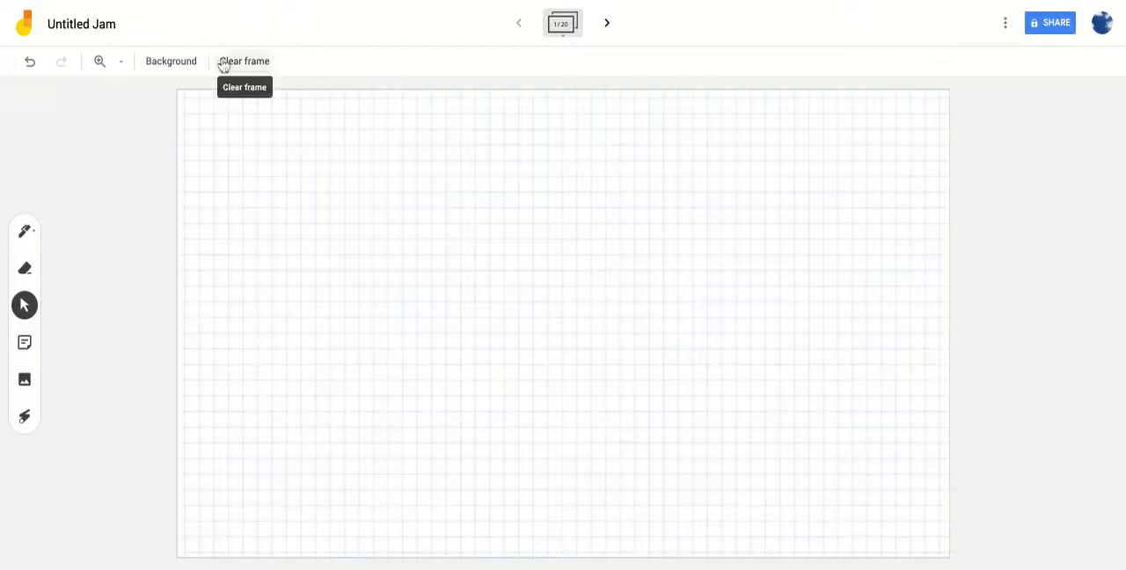
left_click(170, 65)
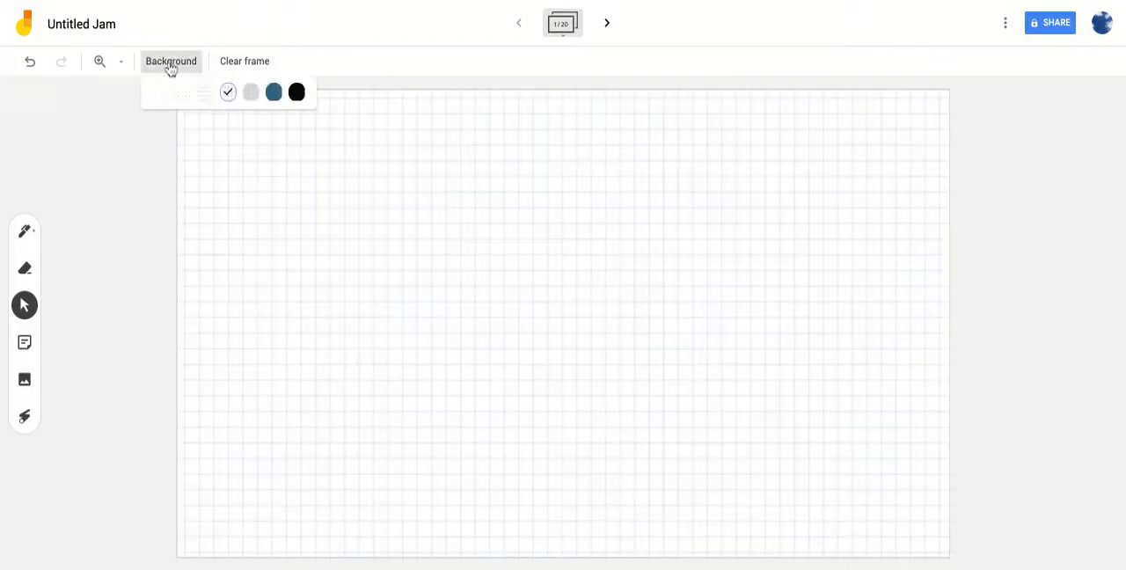
left_click(368, 235)
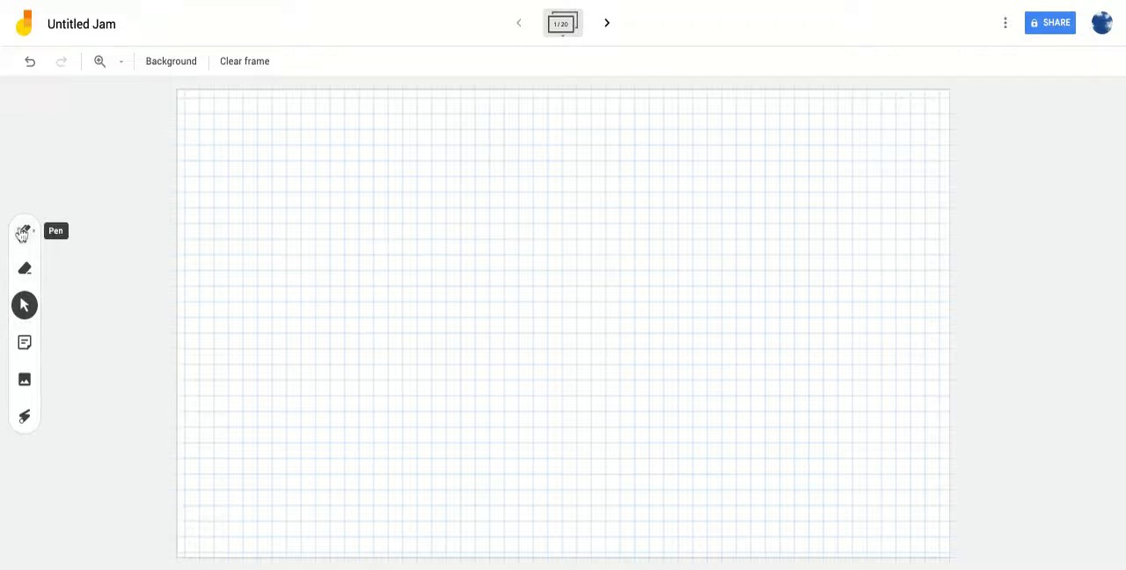
- Handwrite "hello" in black with the Pen tool near the frame's upper-left area and look at the pen type and colour options
left_click(23, 232)
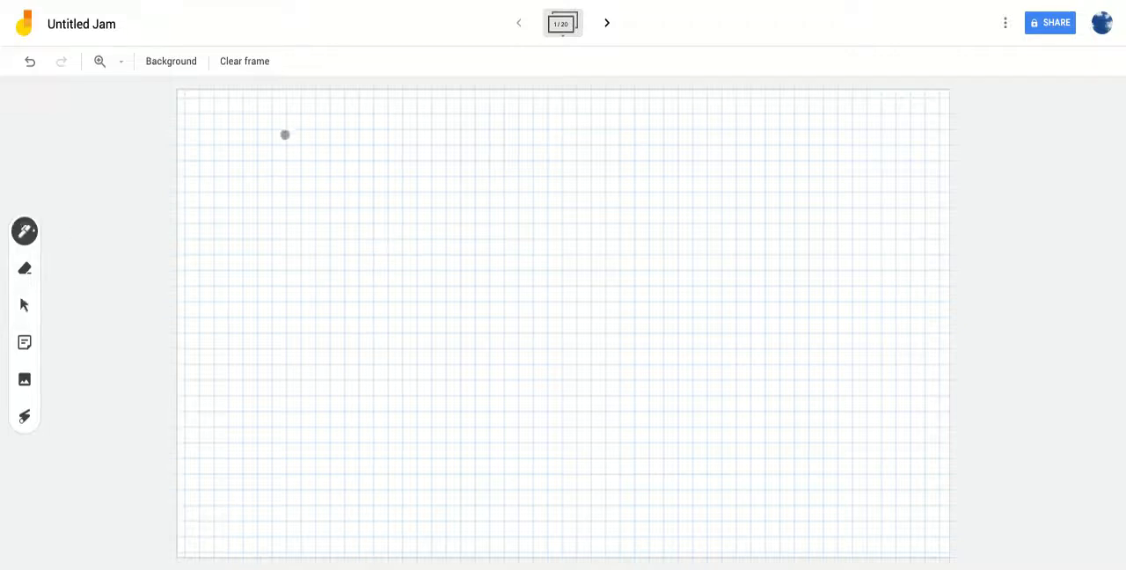
mouse_move(284, 135)
left_mouse_down()
mouse_move(264, 219)
mouse_move(307, 238)
mouse_move(344, 191)
mouse_move(378, 191)
mouse_move(403, 219)
mouse_move(410, 273)
left_mouse_up()
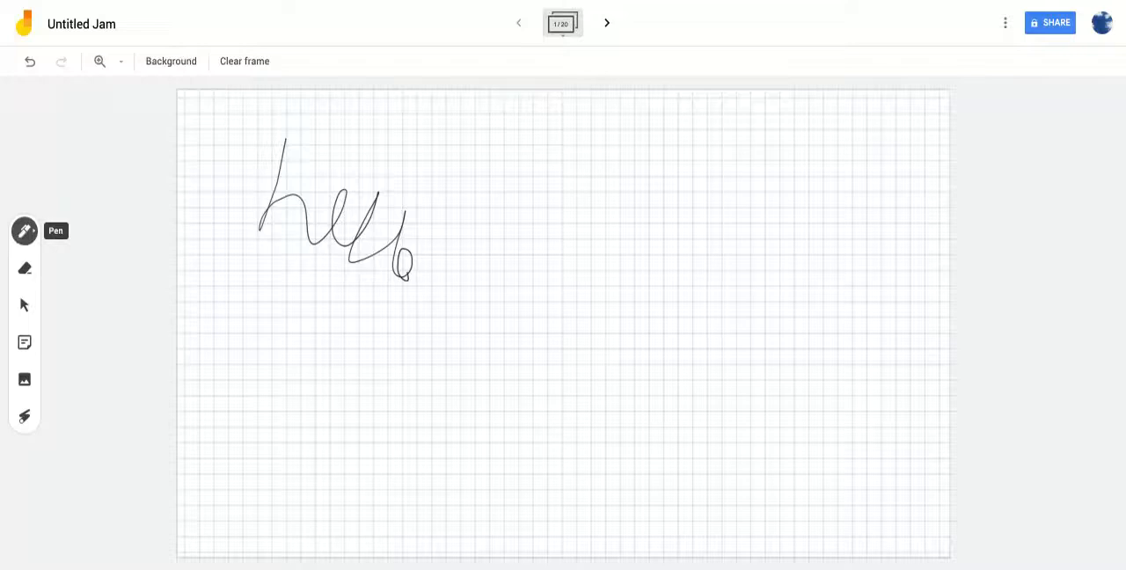
left_click(25, 231)
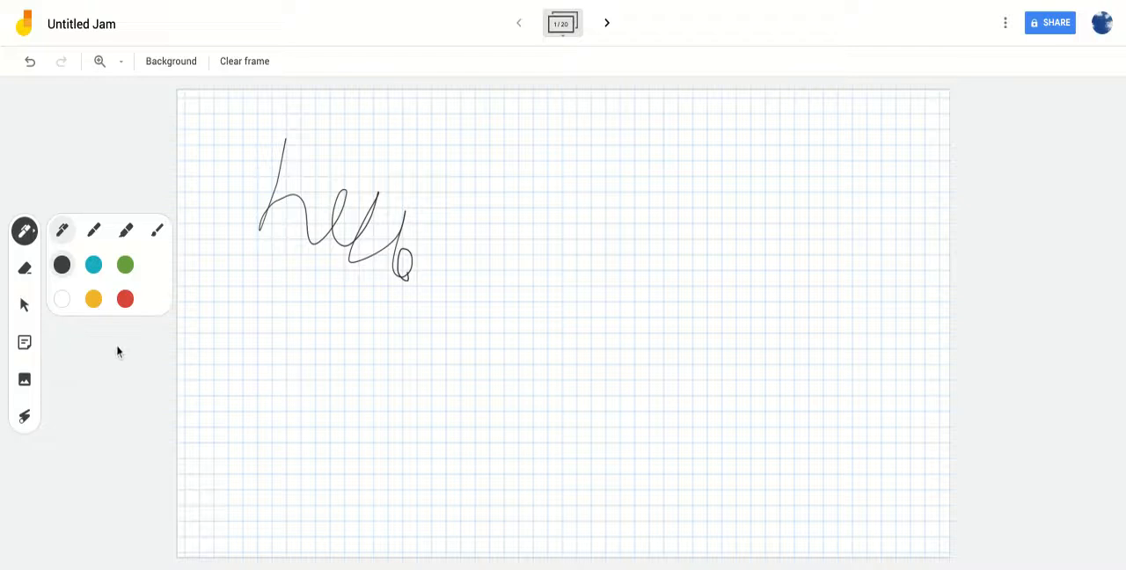
left_click(23, 272)
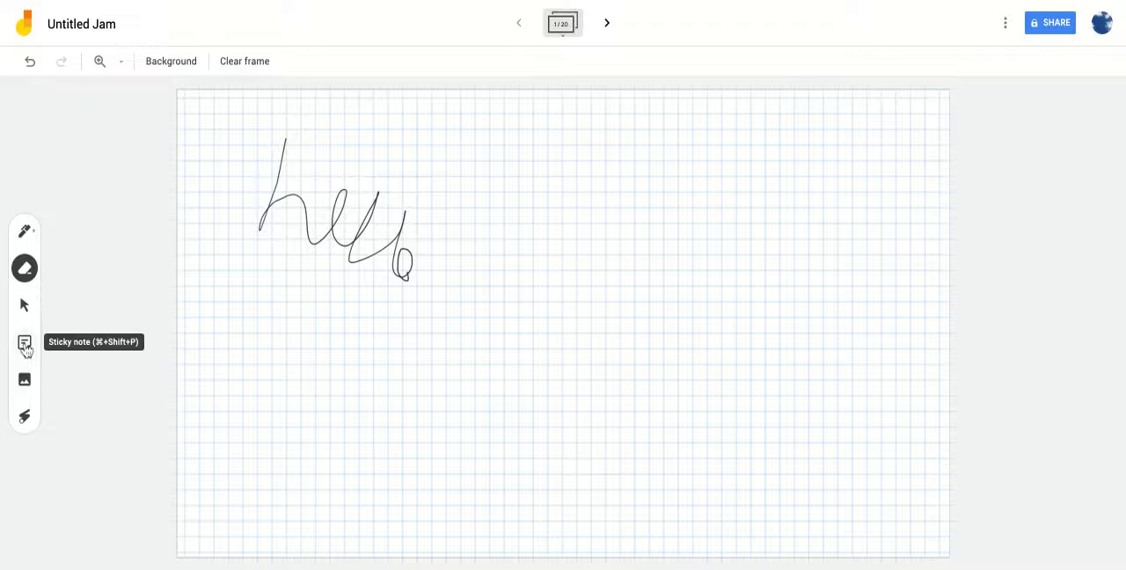
- Add a blue sticky note reading "Hello!" beside the handwriting and enlarge it slightly
left_click(25, 344)
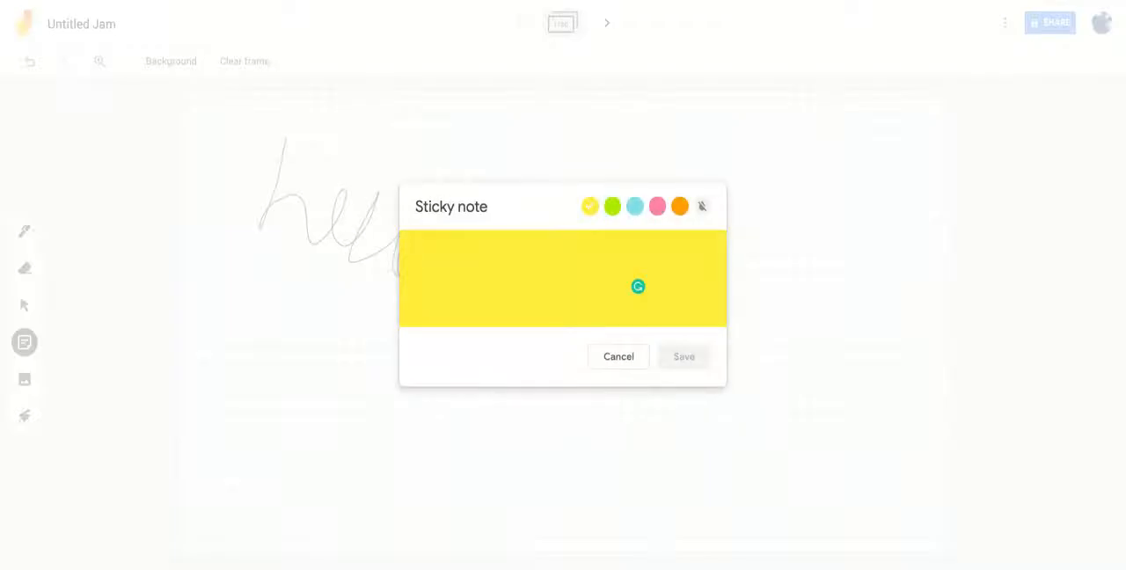
left_click(634, 206)
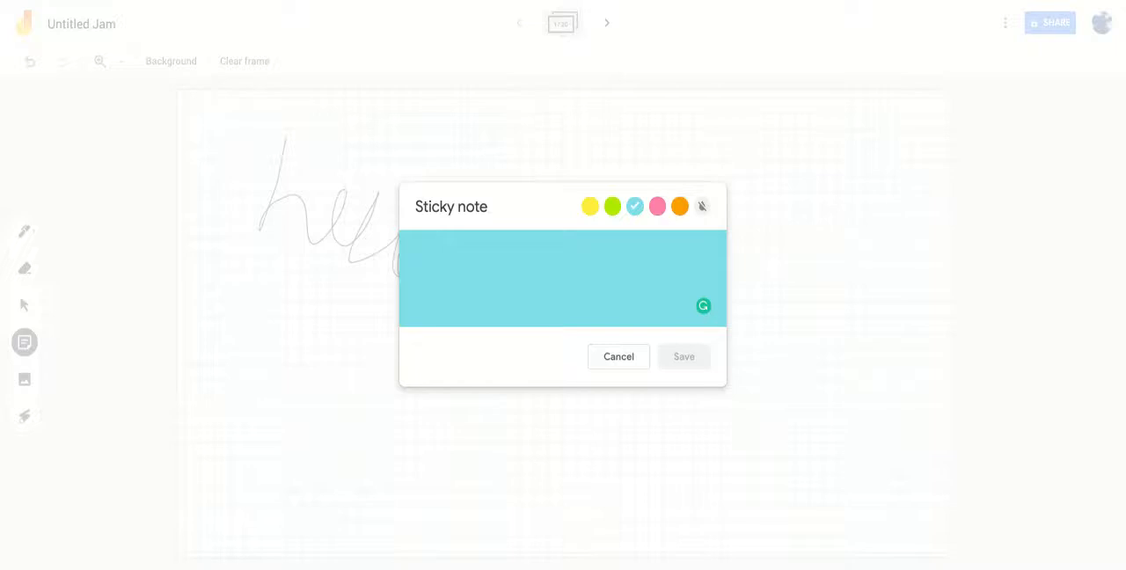
type("Hello!")
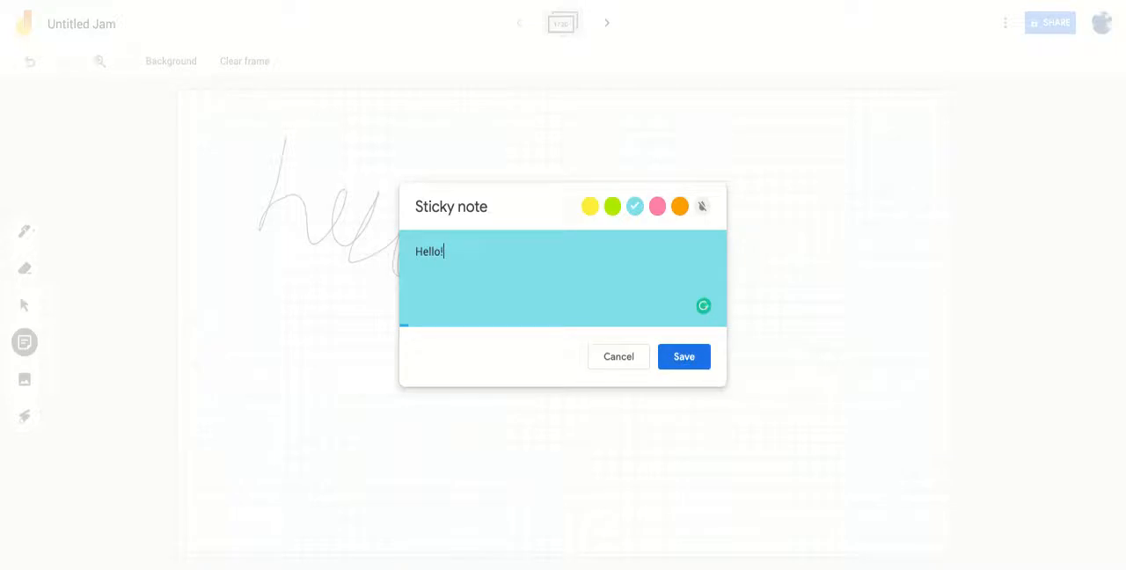
left_click(694, 364)
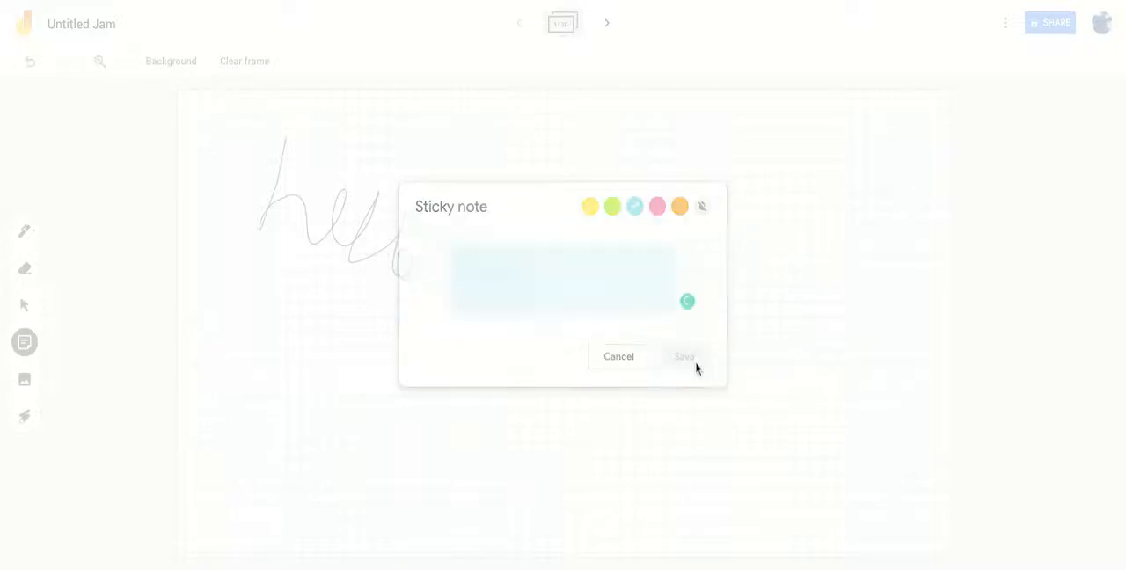
left_click(618, 358)
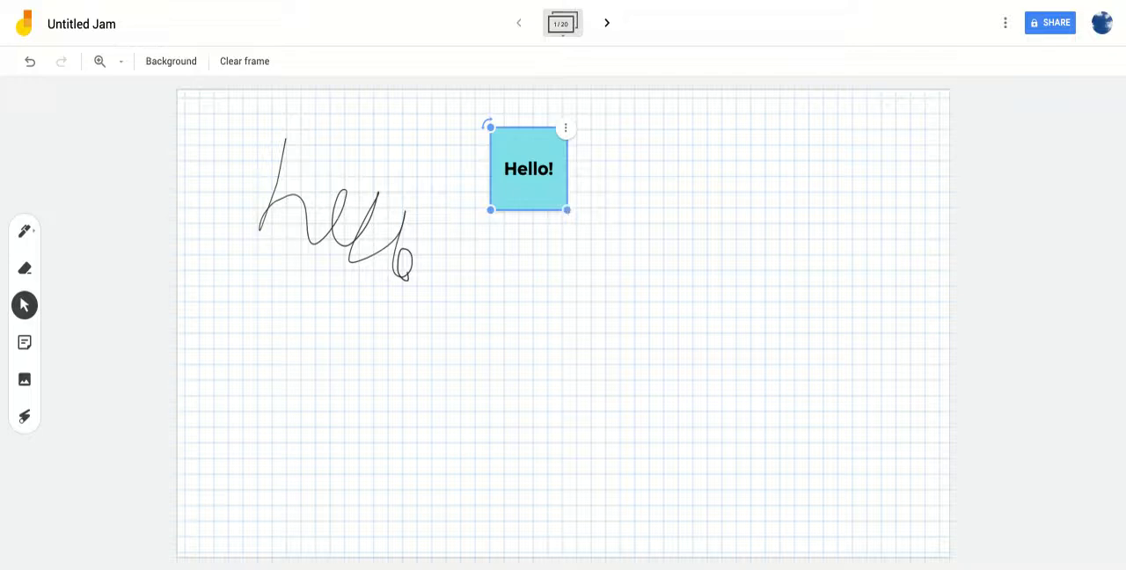
mouse_move(567, 209)
left_mouse_down()
mouse_move(694, 344)
mouse_move(580, 224)
left_mouse_up()
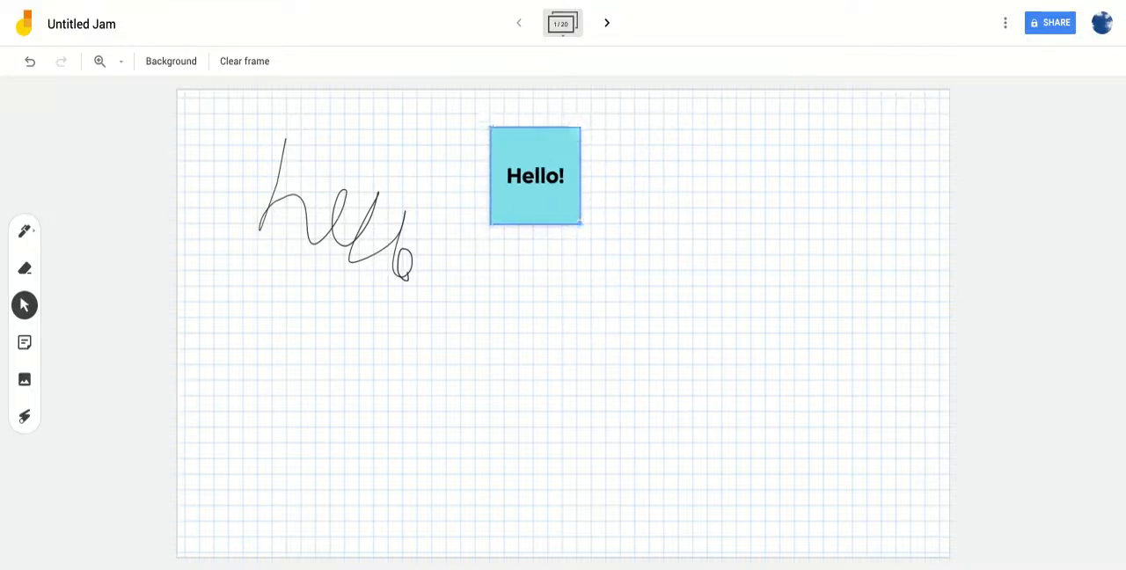
- Search Google Images for "sunshine" and insert the yellow smiling sun with orange rays into the frame
left_click(27, 394)
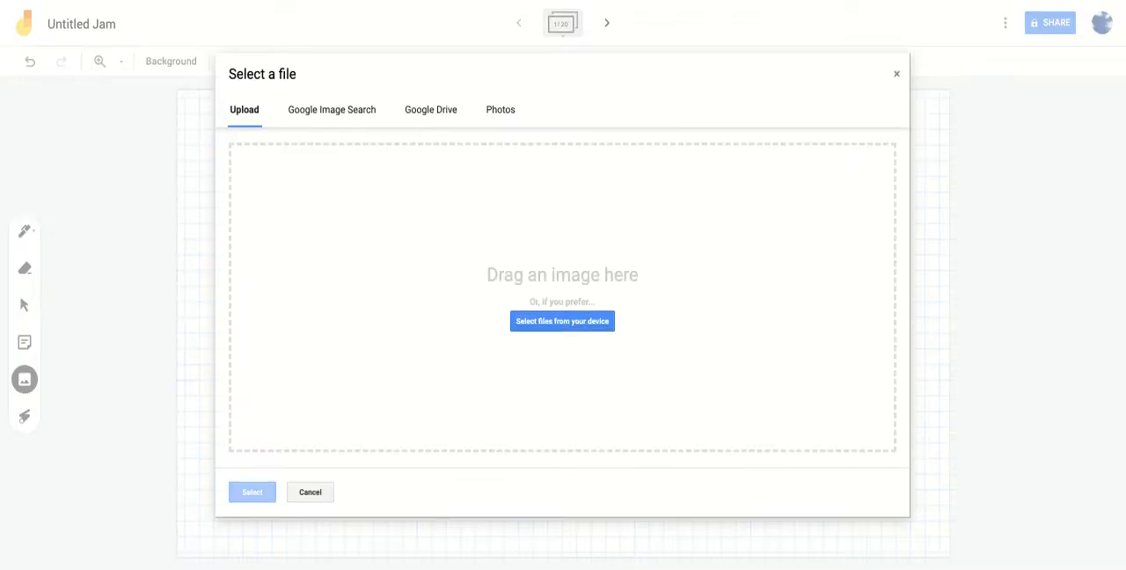
left_click(326, 119)
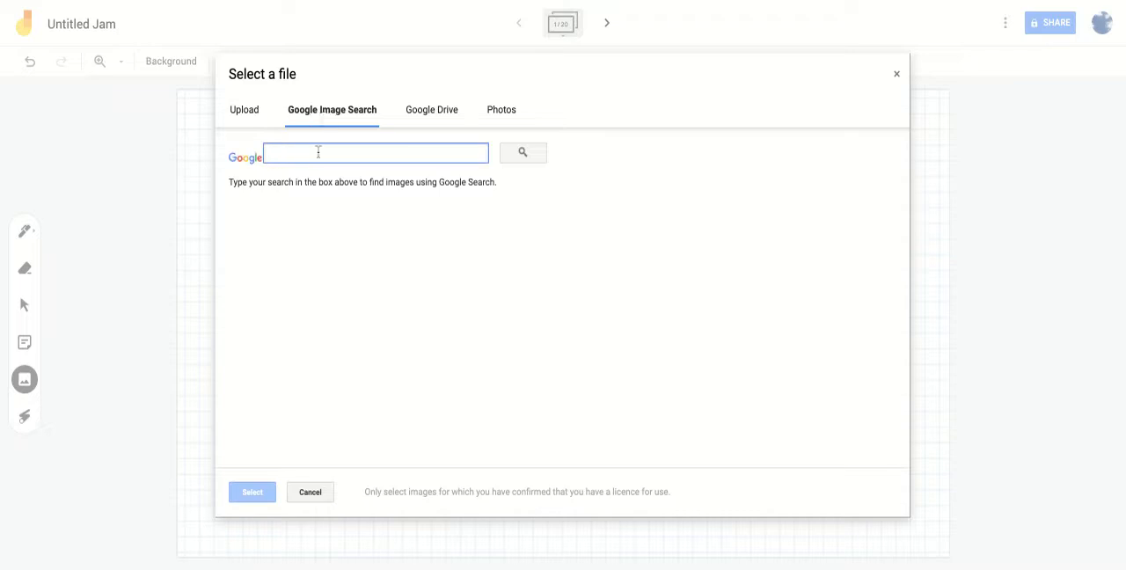
type("sunshine")
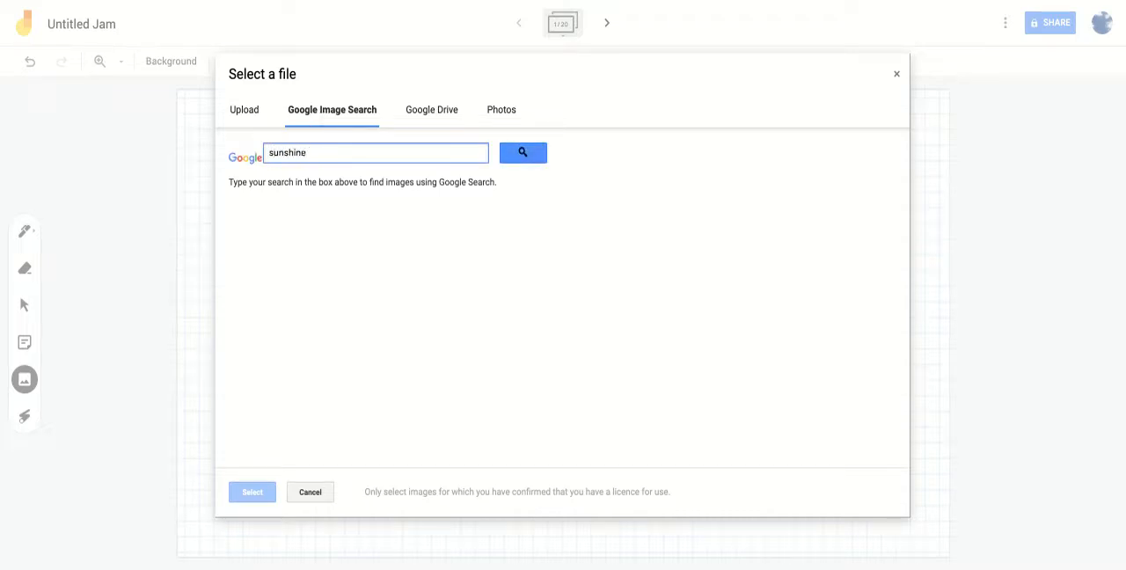
left_click(525, 154)
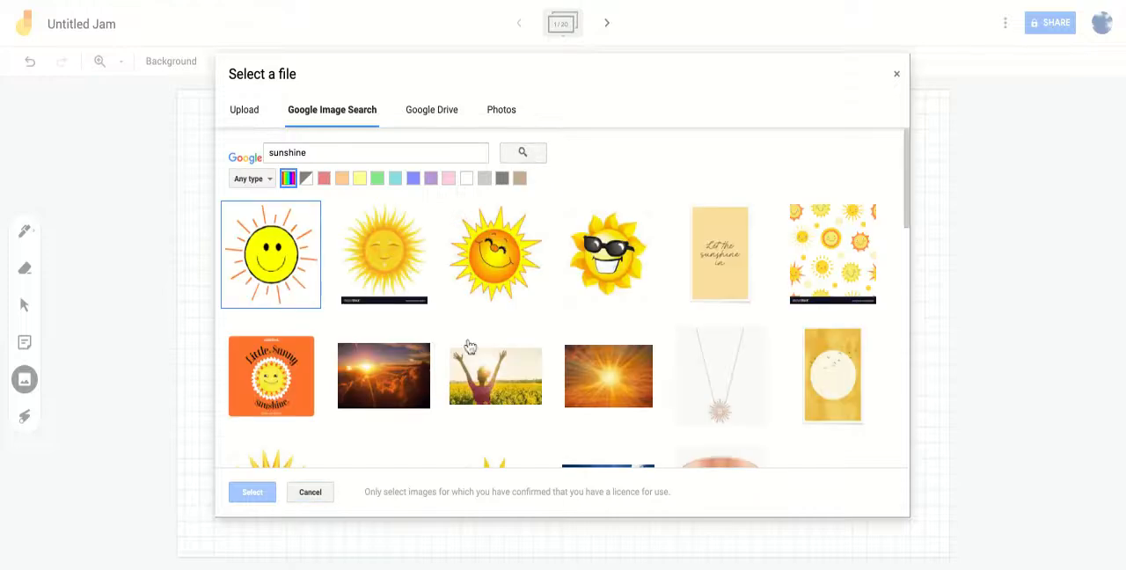
left_click(271, 266)
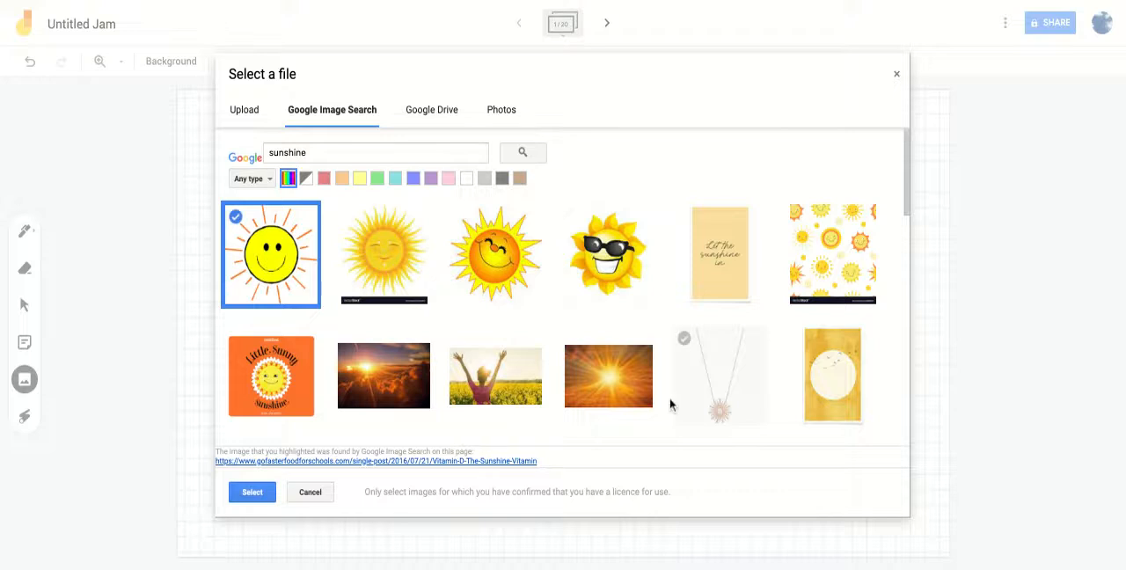
left_click(253, 492)
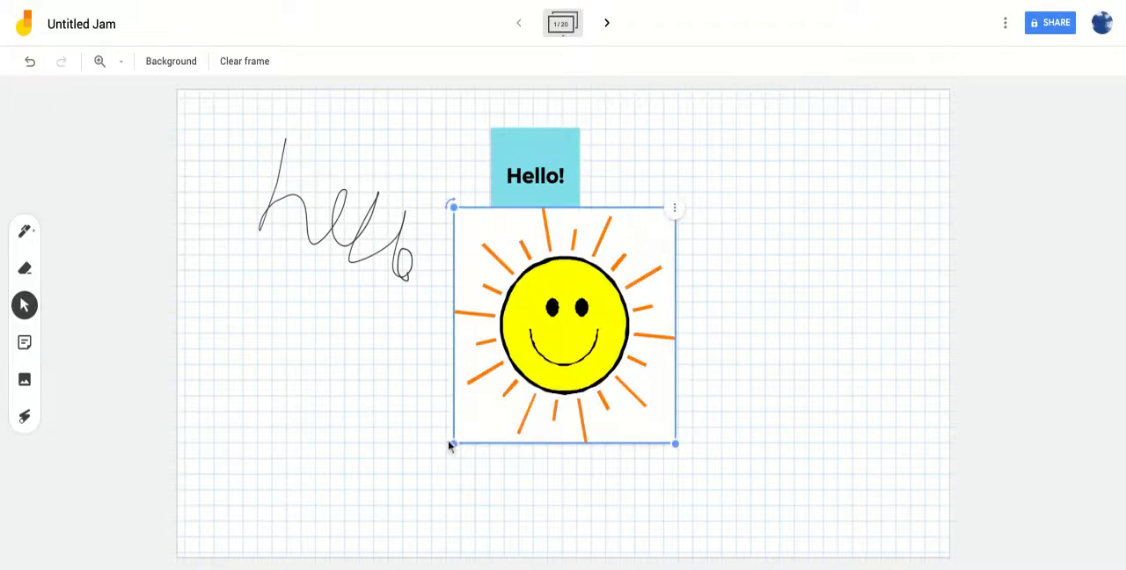
- Move the sun image to the frame's upper-right area, shrink it, and show its duplicate and delete options
left_click_drag(521, 360, 776, 260)
left_click_drag(931, 343, 850, 258)
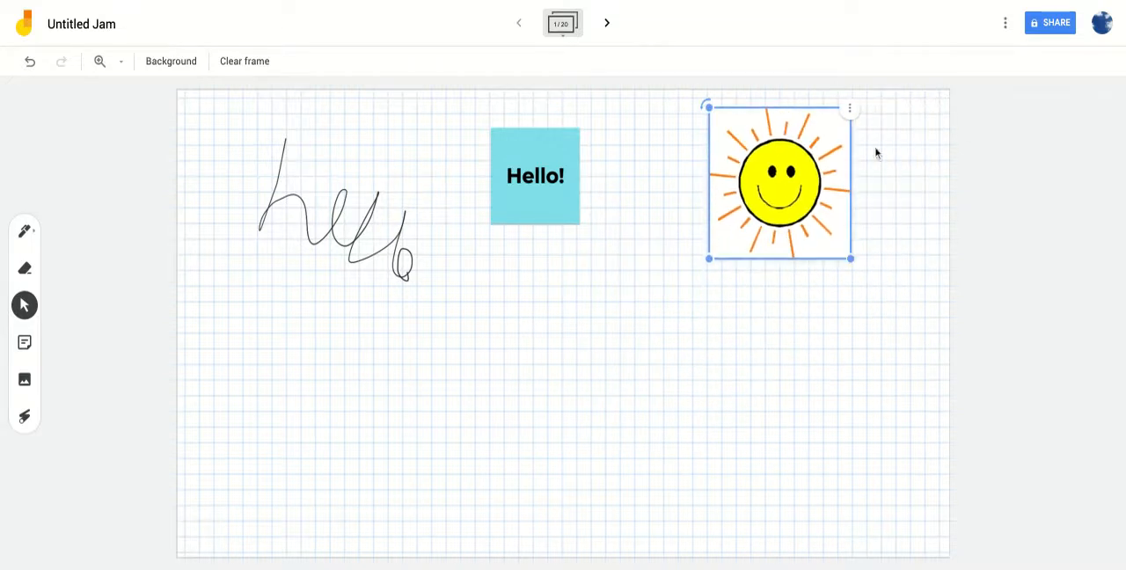
left_click(849, 109)
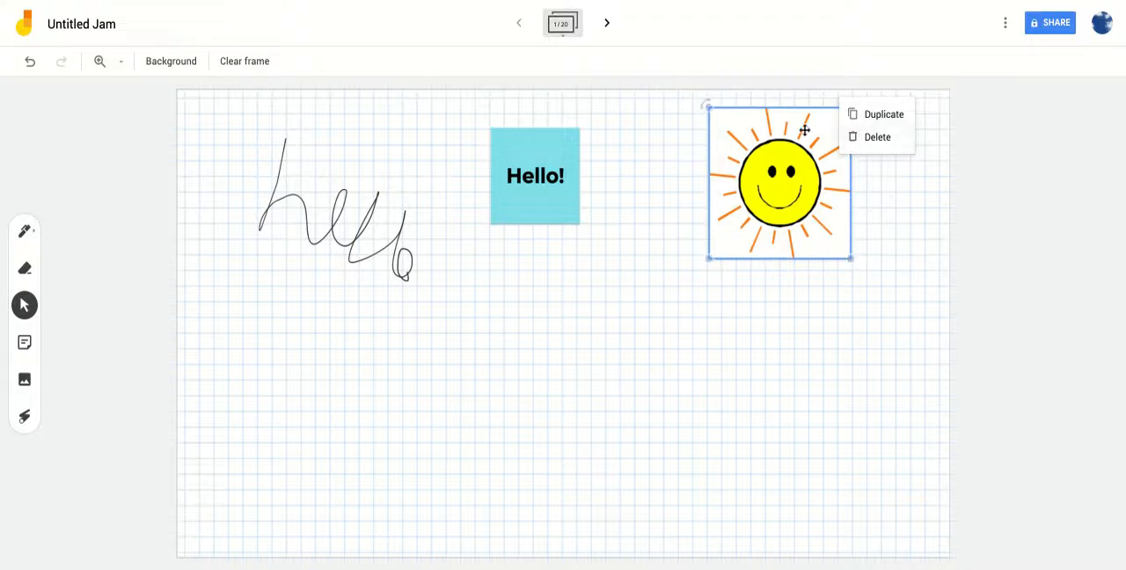
- Switch briefly to the Laser tool and back to Select, and rename the jam as "Test Jam"
left_click(25, 416)
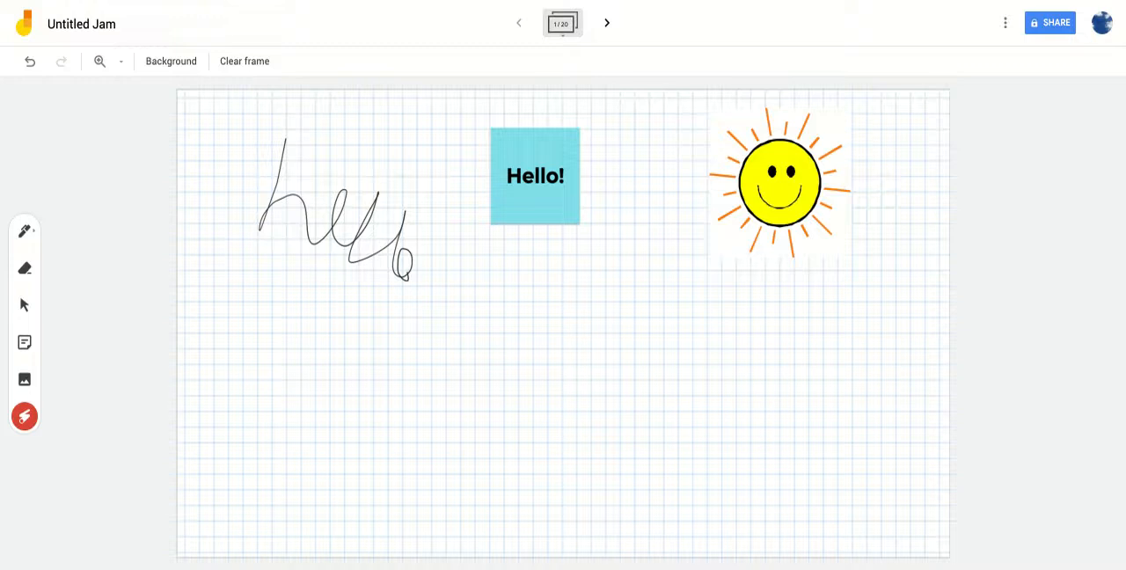
left_click(26, 308)
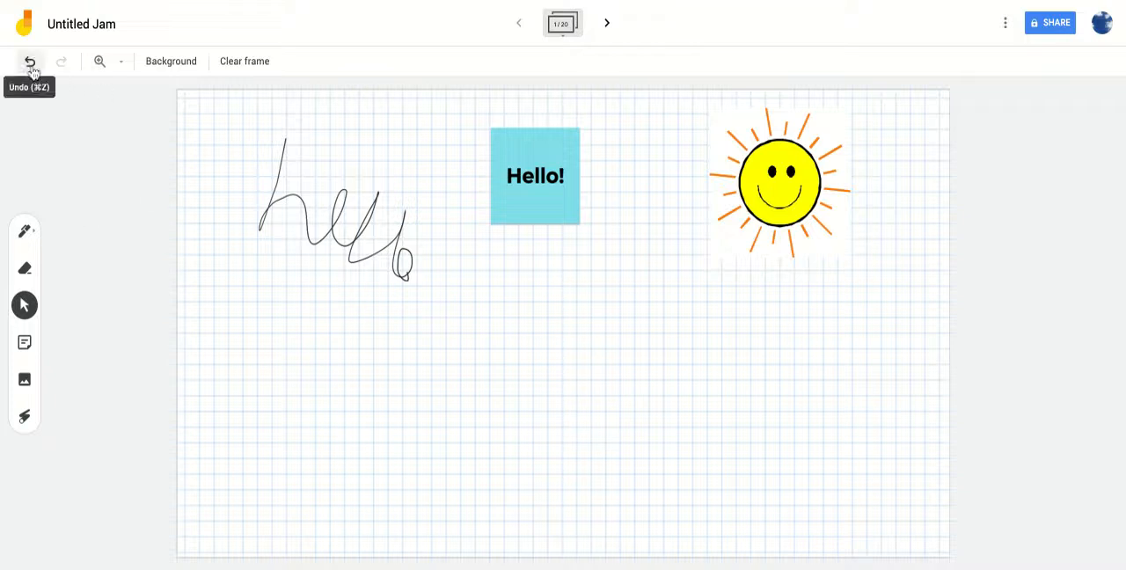
left_click(103, 29)
key("BackSpace")
type("Test Jam")
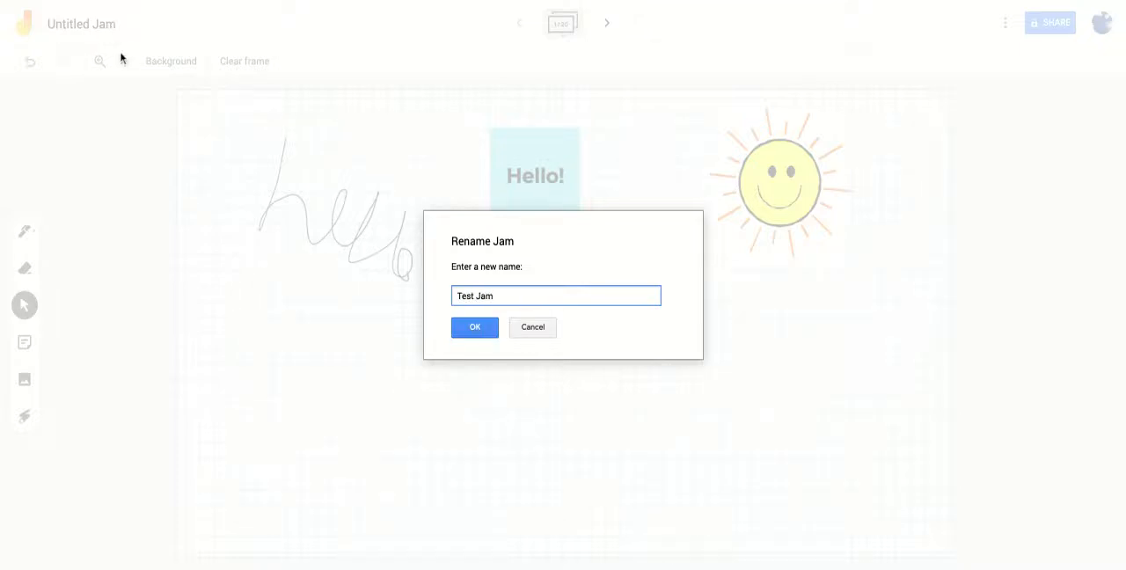
left_click(478, 327)
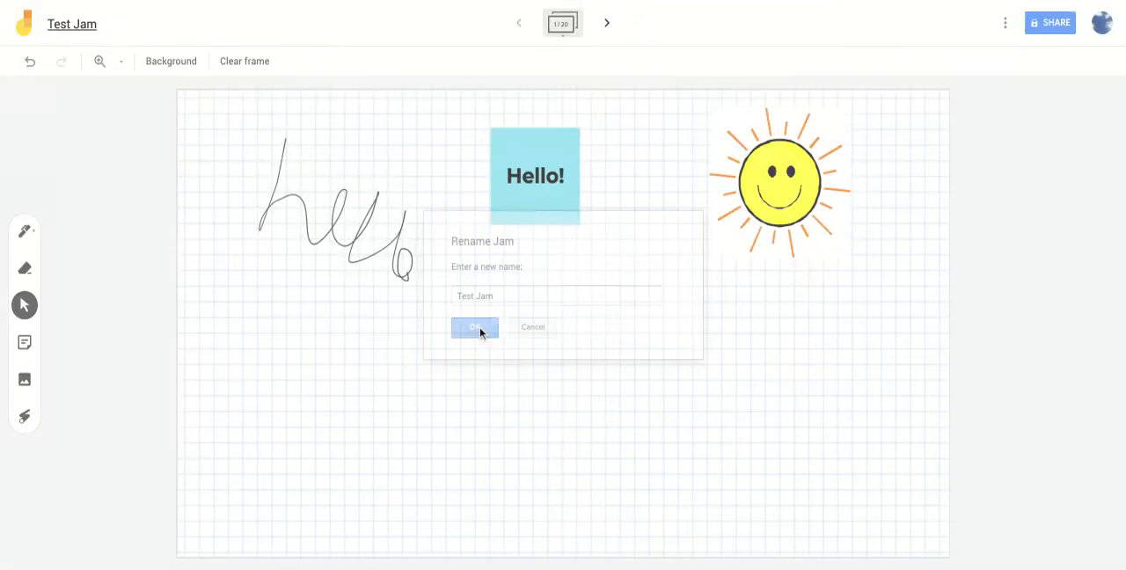
- From the first frame, share the jam so that anyone with the link has Editor access
left_click(606, 25)
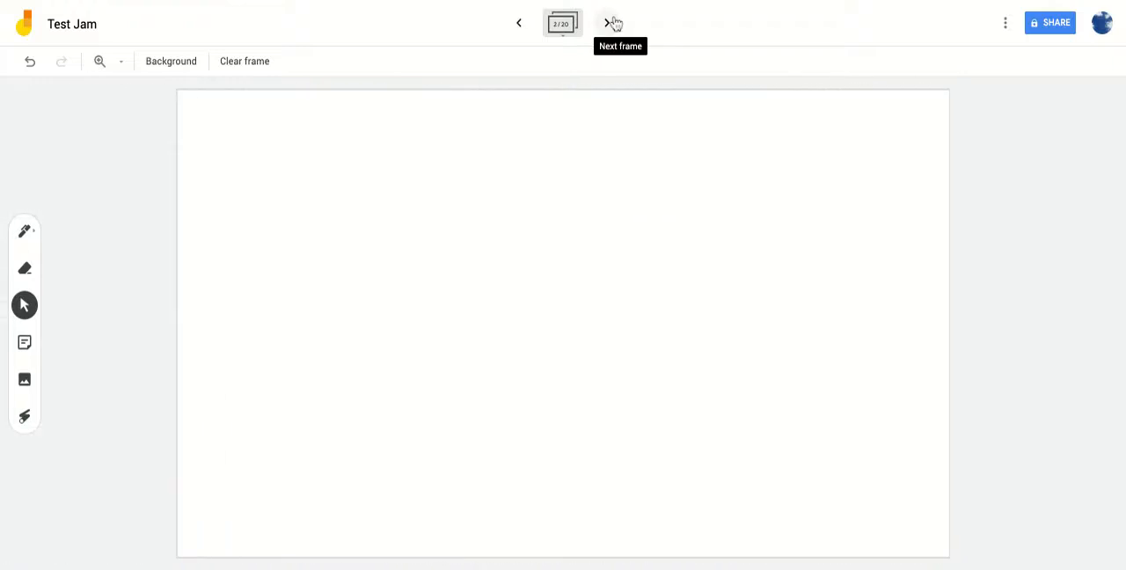
left_click(519, 24)
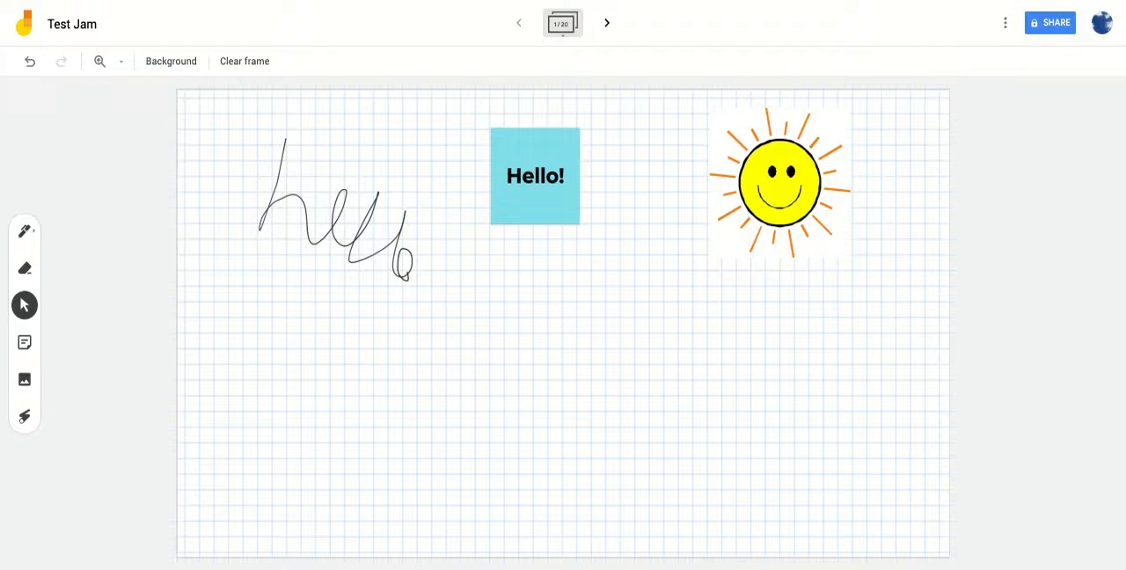
left_click(1058, 35)
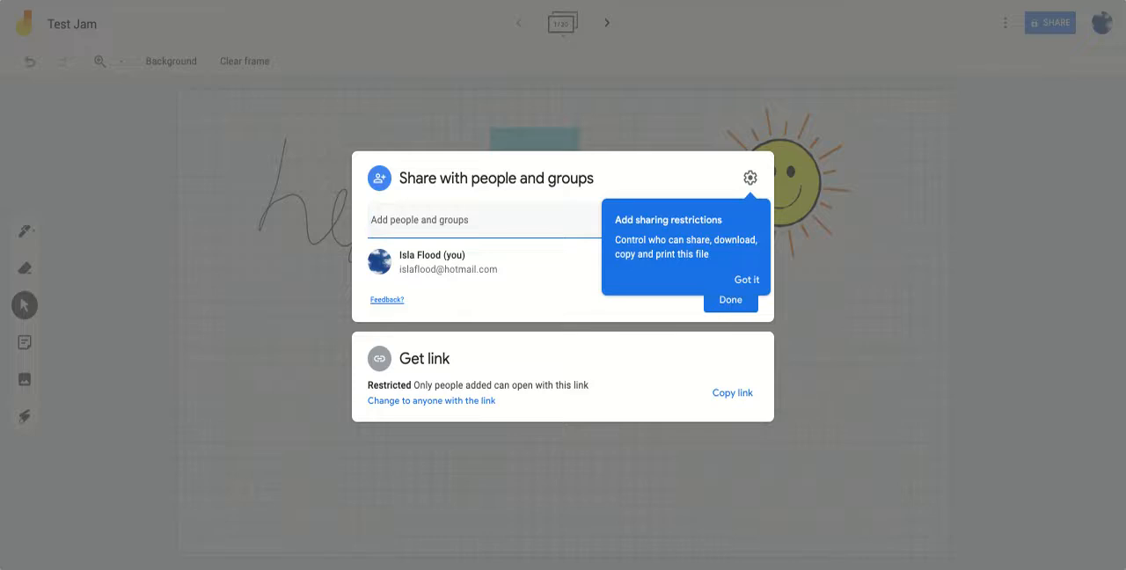
left_click(747, 280)
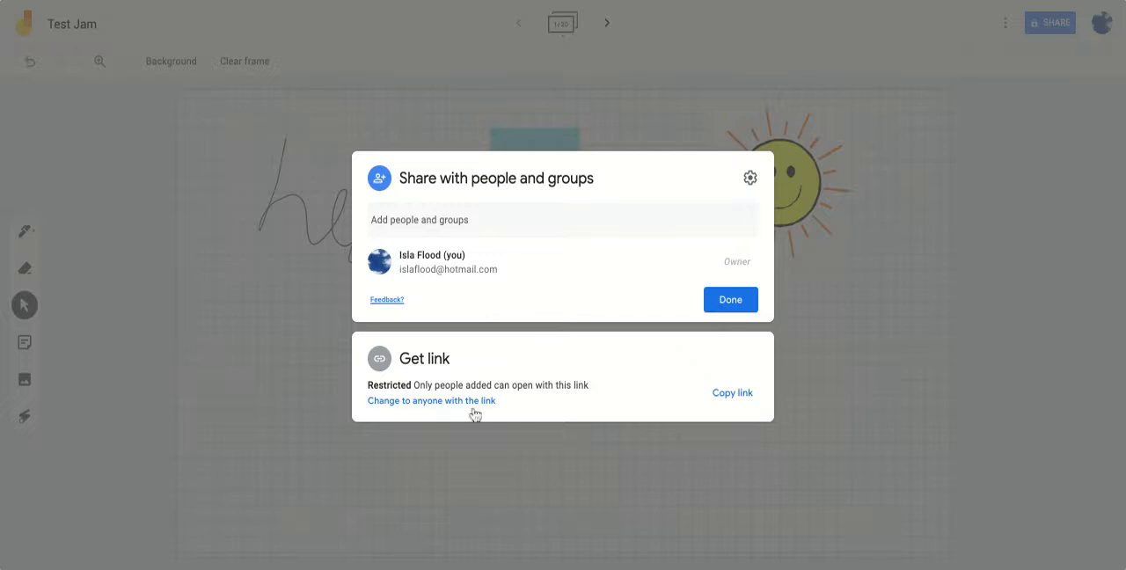
left_click(389, 402)
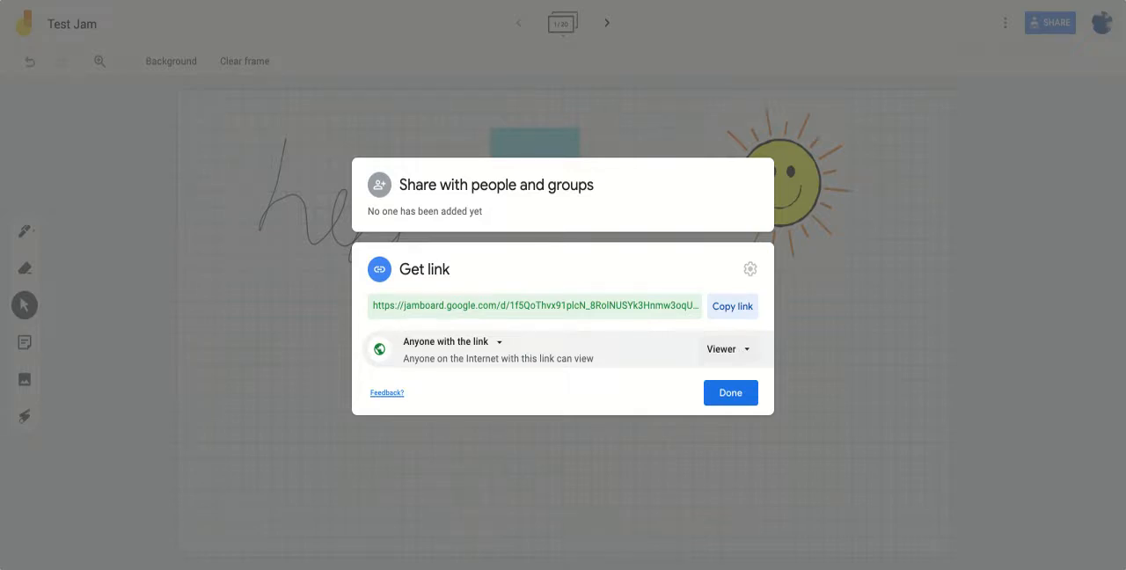
left_click(726, 348)
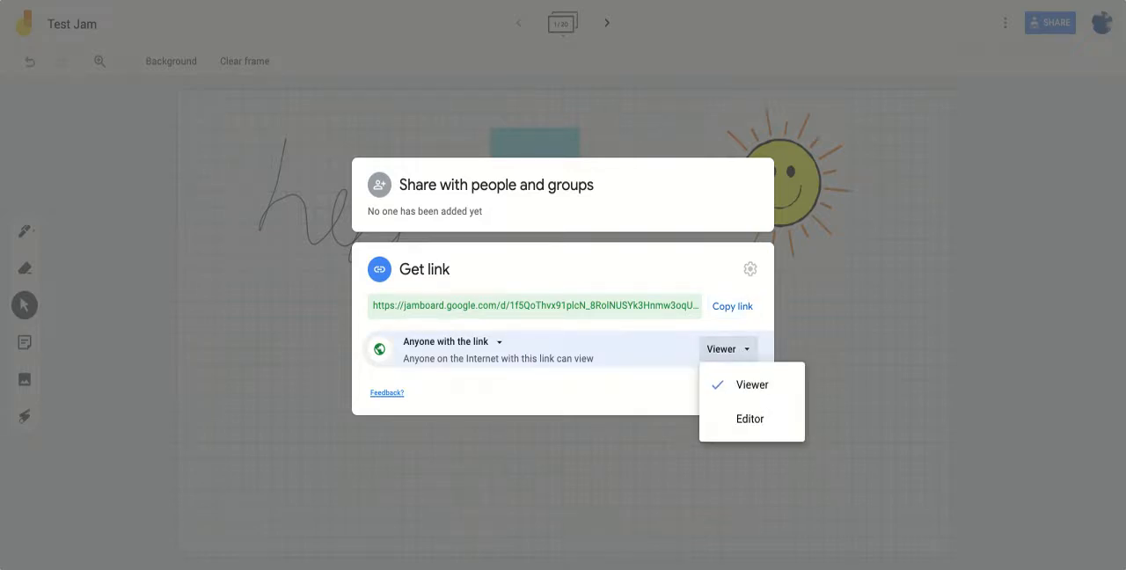
left_click(743, 420)
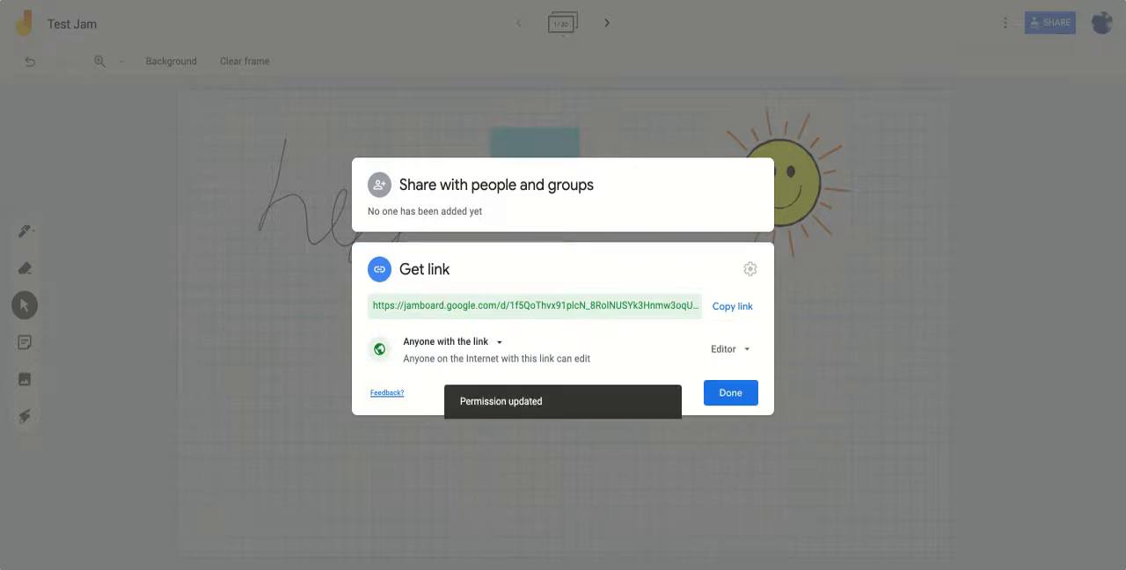
left_click(712, 393)
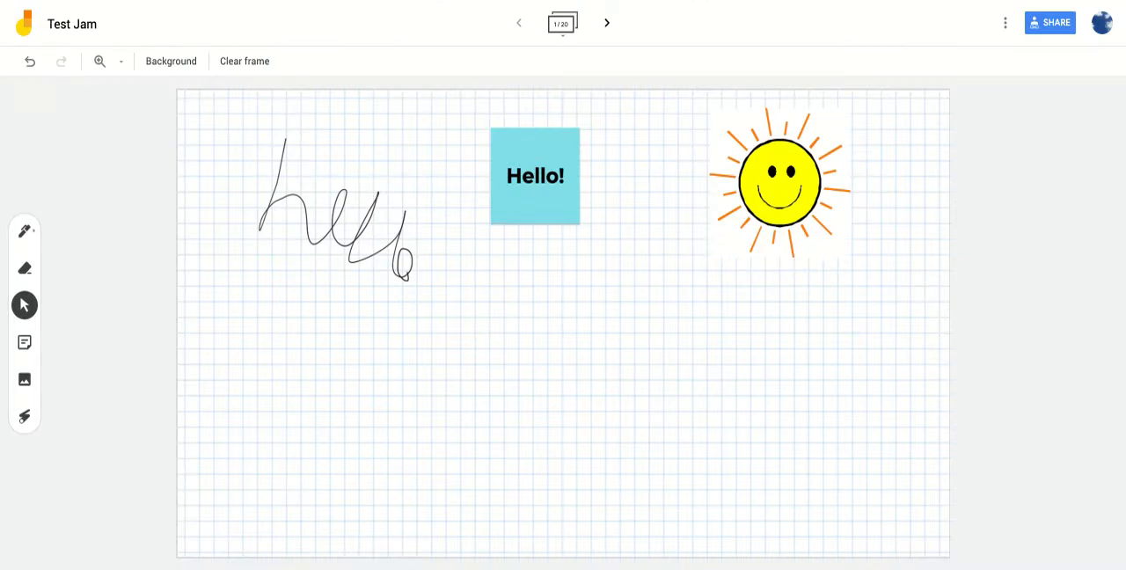
- Open the Idioms jam and move the green and yellow name notes off the board onto the blue area above the pink notes
left_click(16, 7)
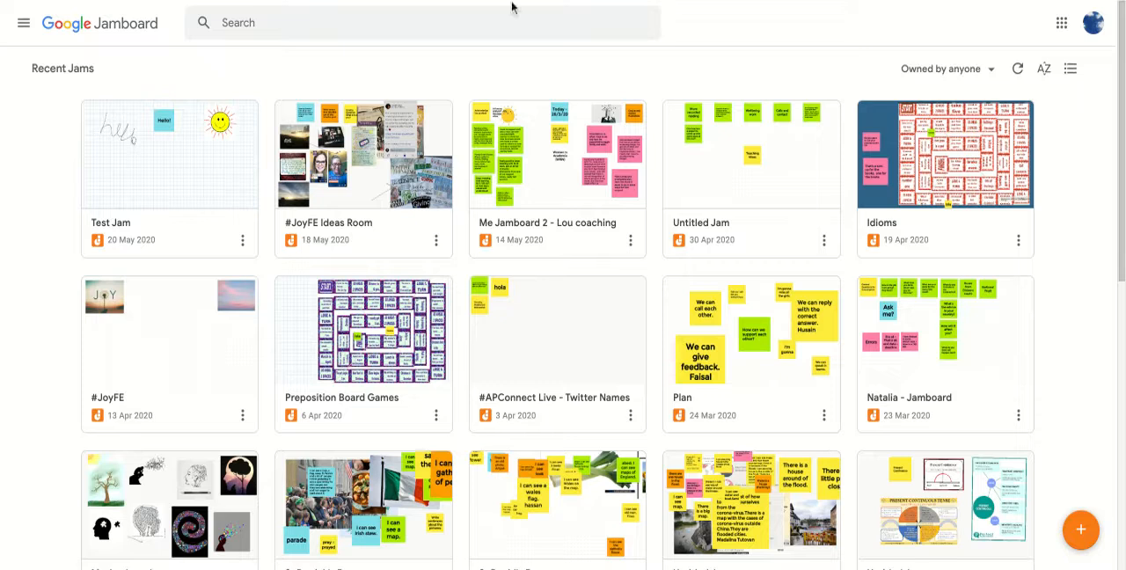
left_click(885, 146)
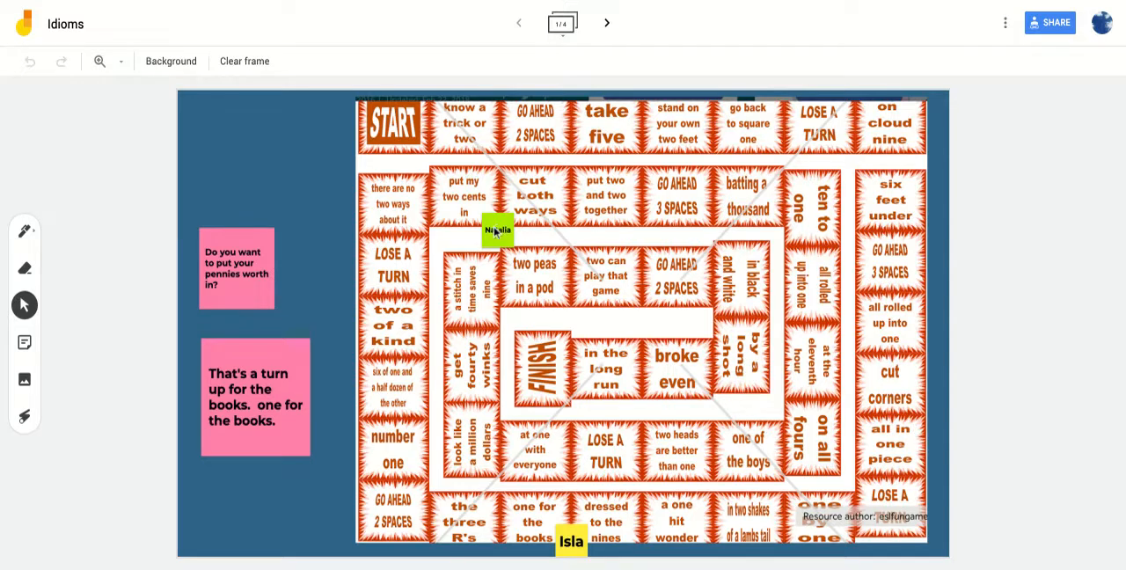
left_click_drag(493, 227, 316, 163)
left_click_drag(569, 535, 317, 229)
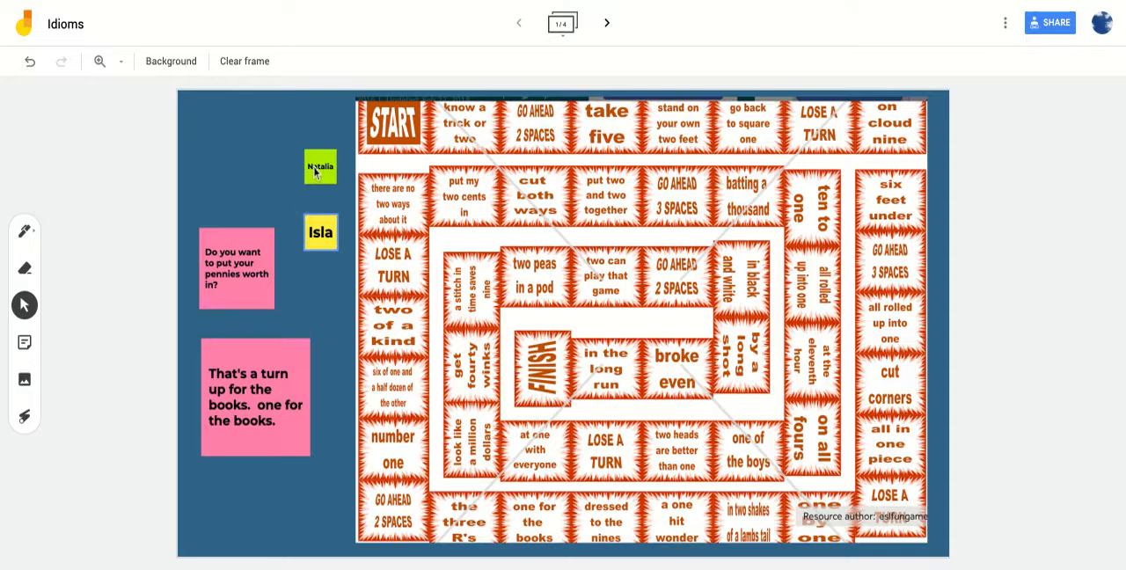
- Place the green and yellow name notes at the START square and advance the yellow one to "take five"
left_click_drag(314, 173, 385, 122)
left_click_drag(320, 237, 404, 153)
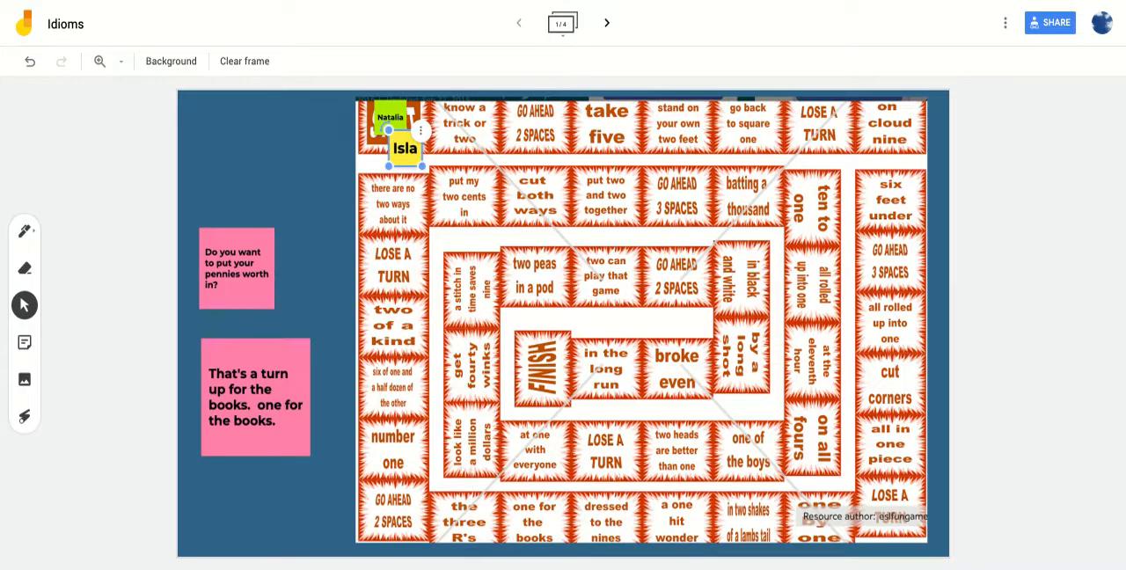
left_click_drag(404, 148, 599, 132)
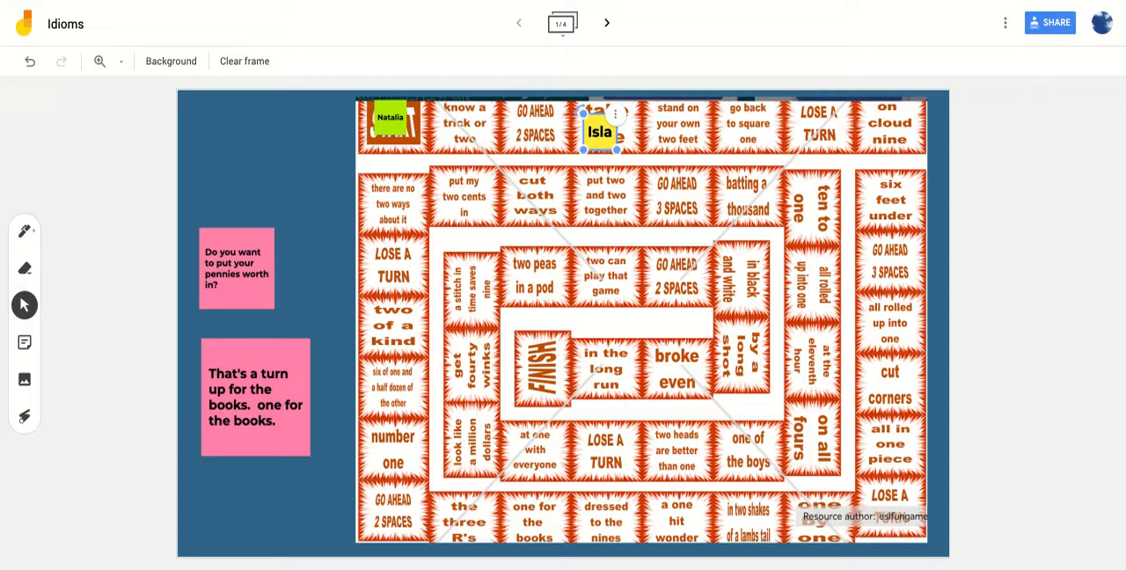
- On the third frame, move the "penny" note to the far end of its row and "thoughts" into its place, and undo the last move
left_click(608, 25)
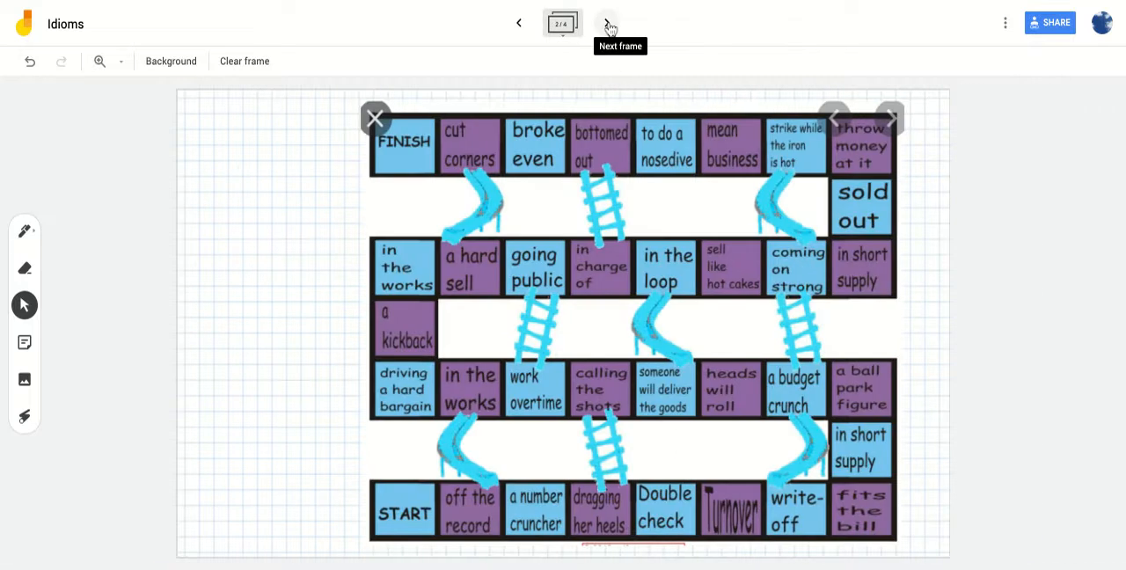
left_click(607, 24)
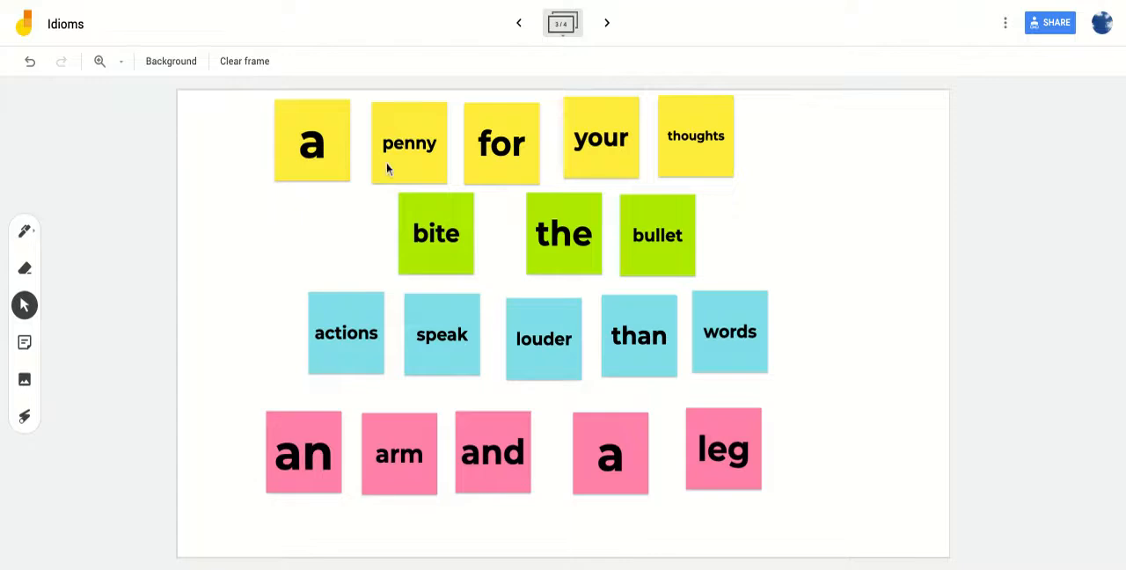
mouse_move(413, 156)
left_mouse_down()
mouse_move(465, 174)
mouse_move(829, 154)
left_mouse_up()
left_click_drag(693, 156, 400, 166)
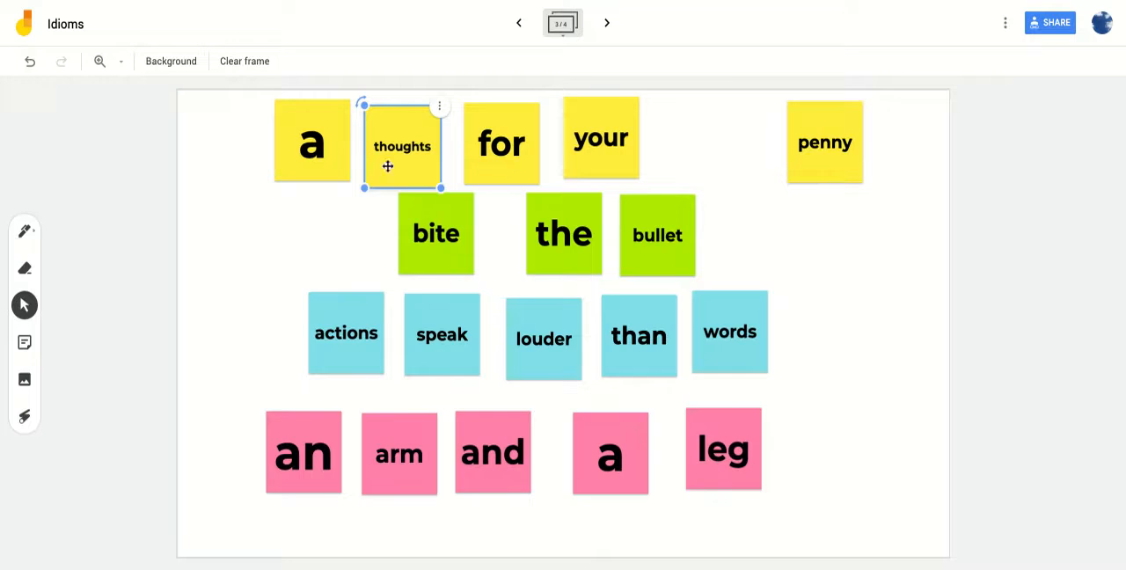
left_click(780, 220)
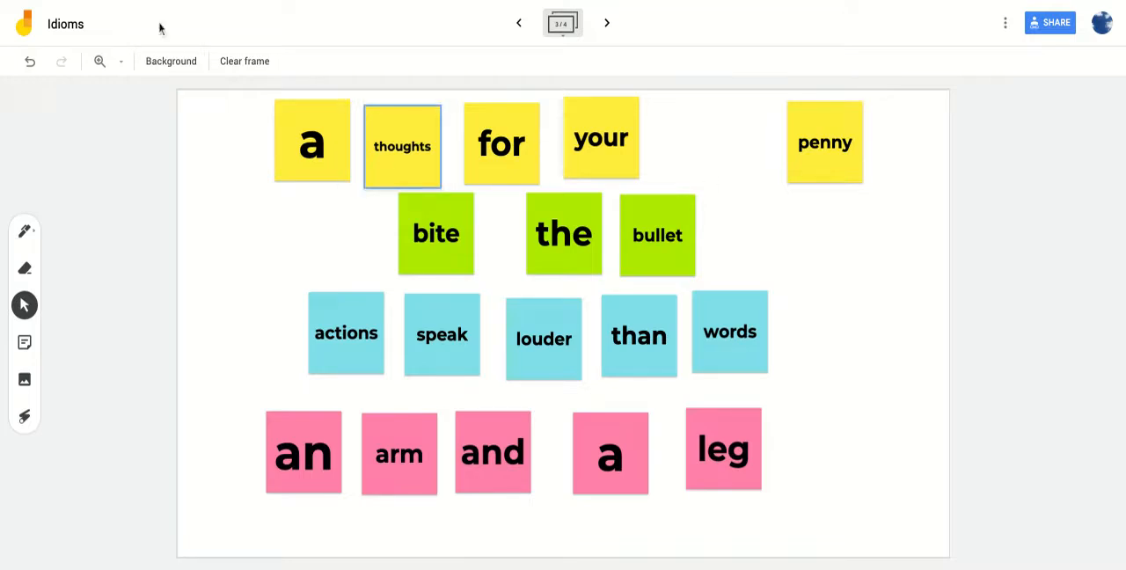
left_click(30, 61)
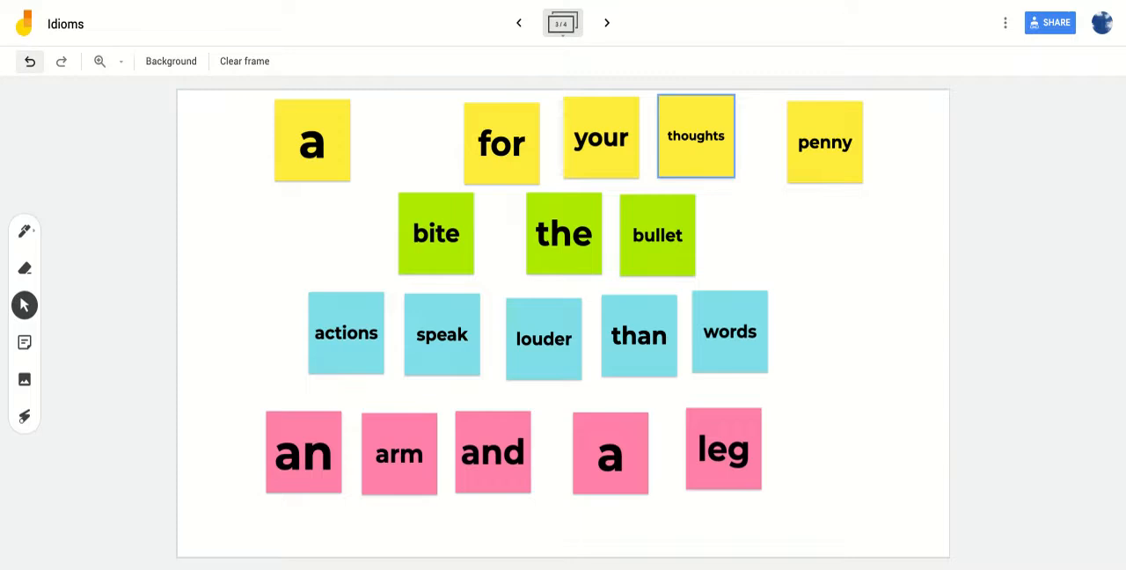
- Return to the jam list, browse the recent jams and open the Untitled Jam dated 7 Feb 2020
left_click(36, 32)
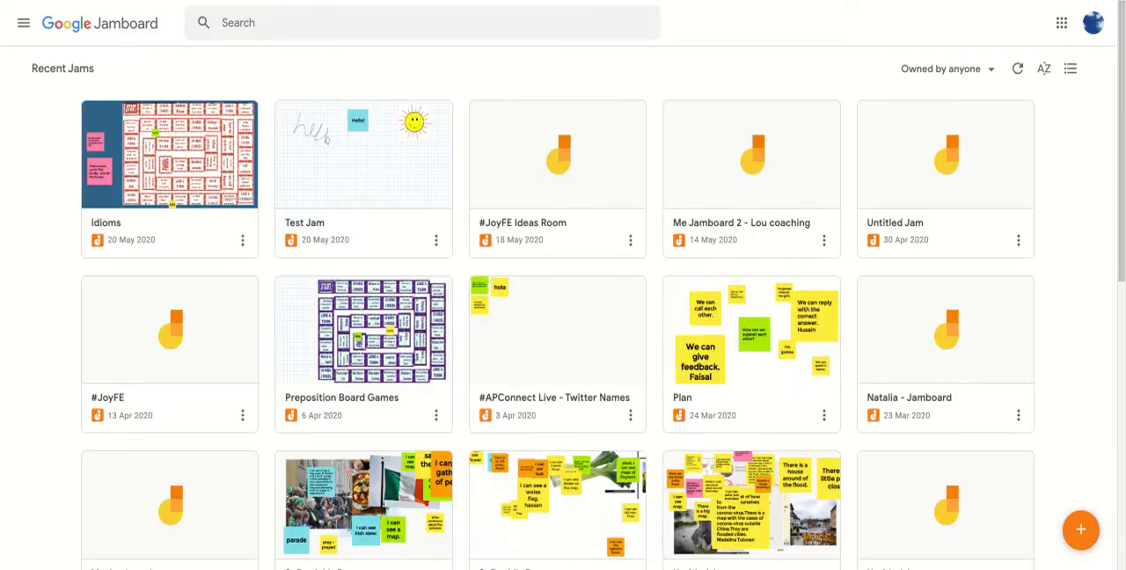
scroll(484, 377, "down", 2)
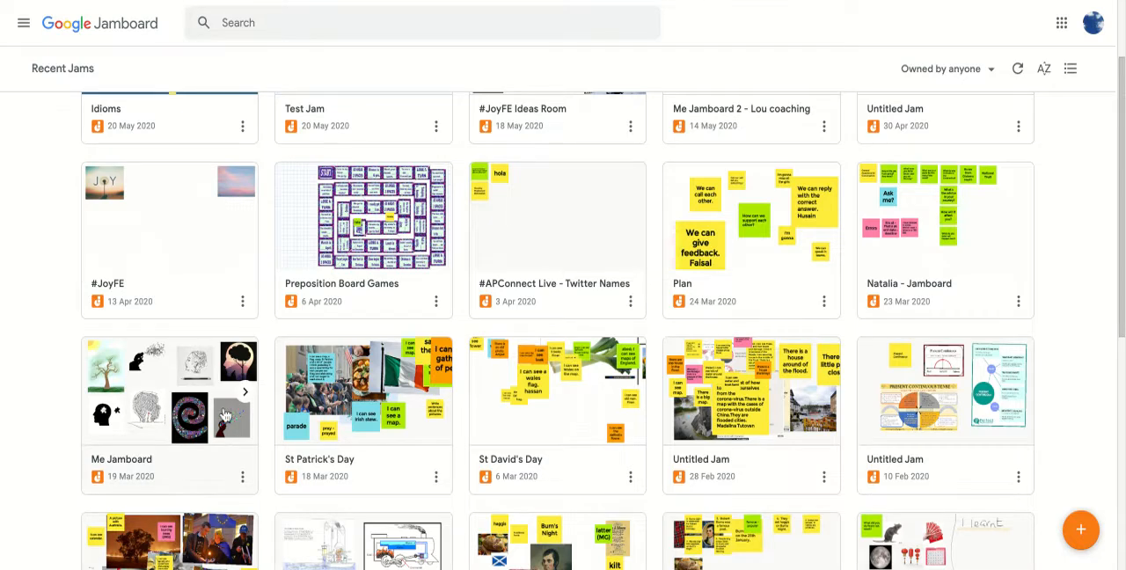
scroll(230, 413, "up", 2)
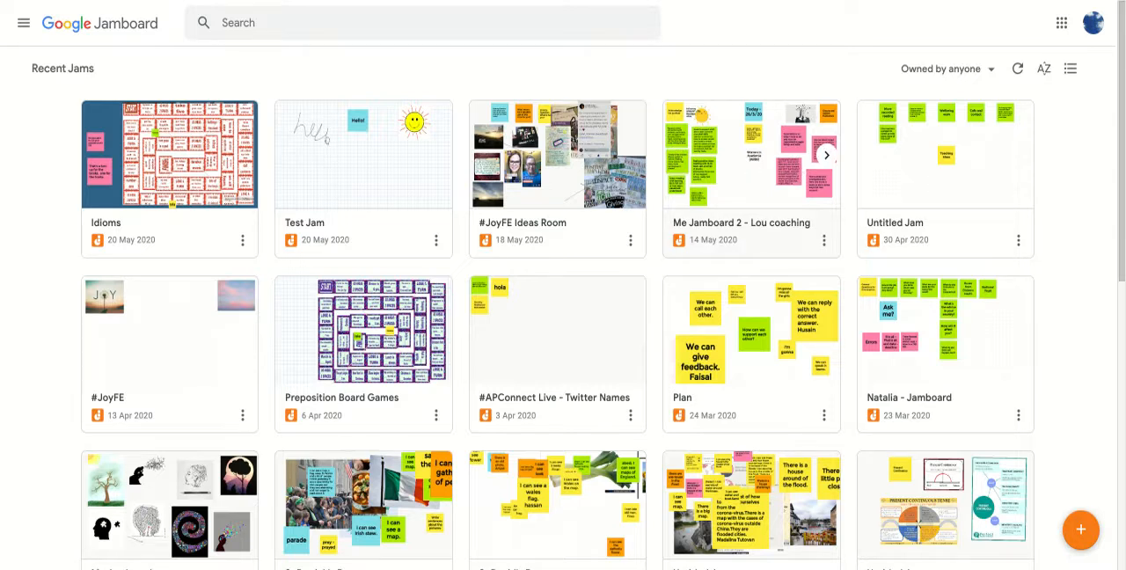
scroll(762, 351, "down", 3)
scroll(762, 351, "down", 3)
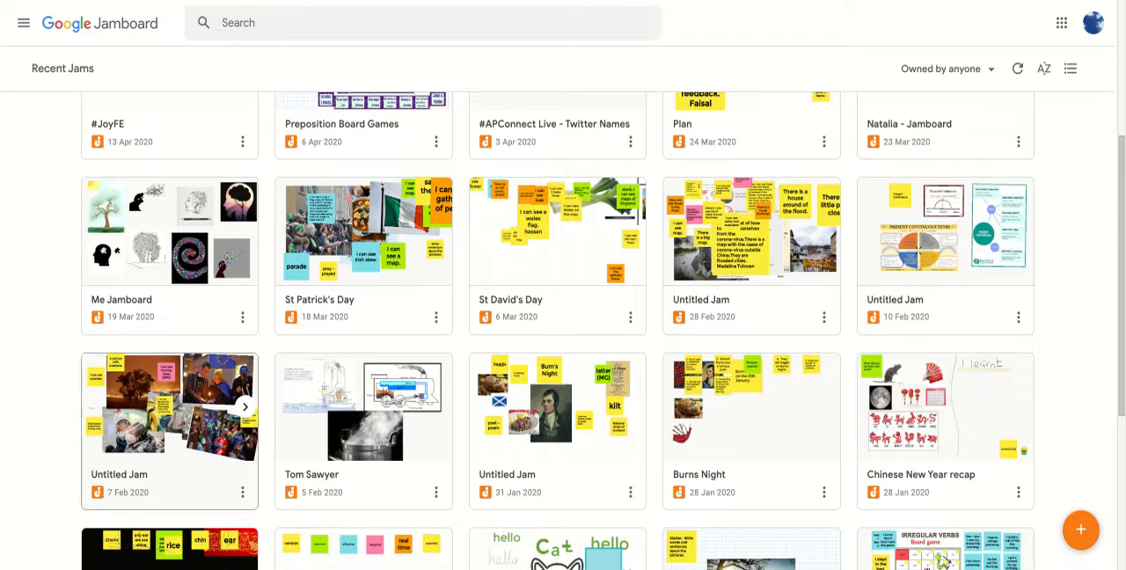
left_click(168, 413)
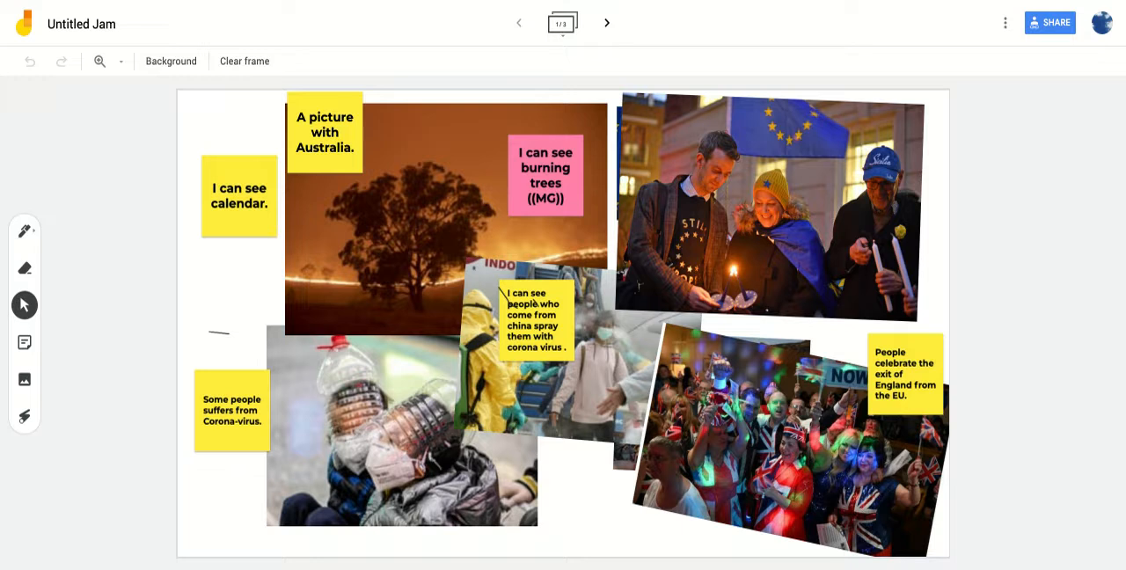
- Examine the notes beside the news photos and the jam's second frame, and return to the jam list
left_click(538, 192)
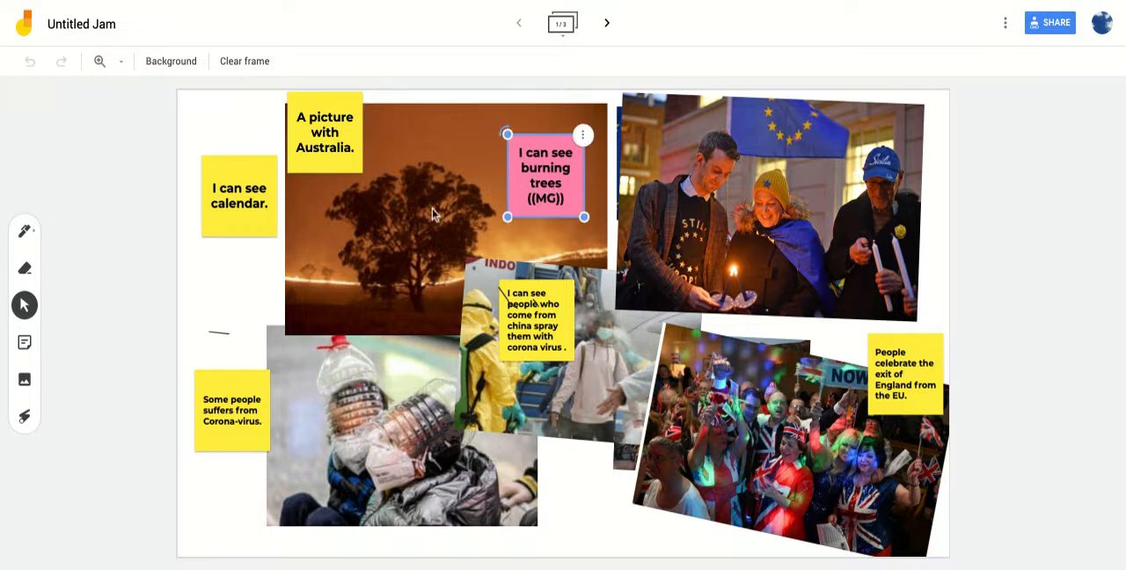
left_click(247, 475)
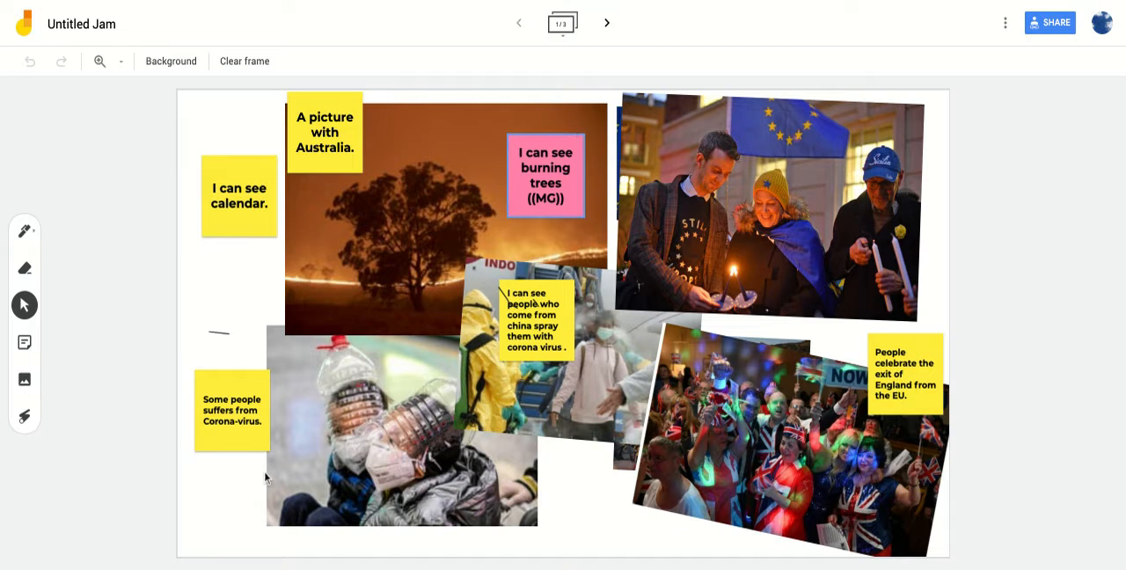
left_click(222, 234)
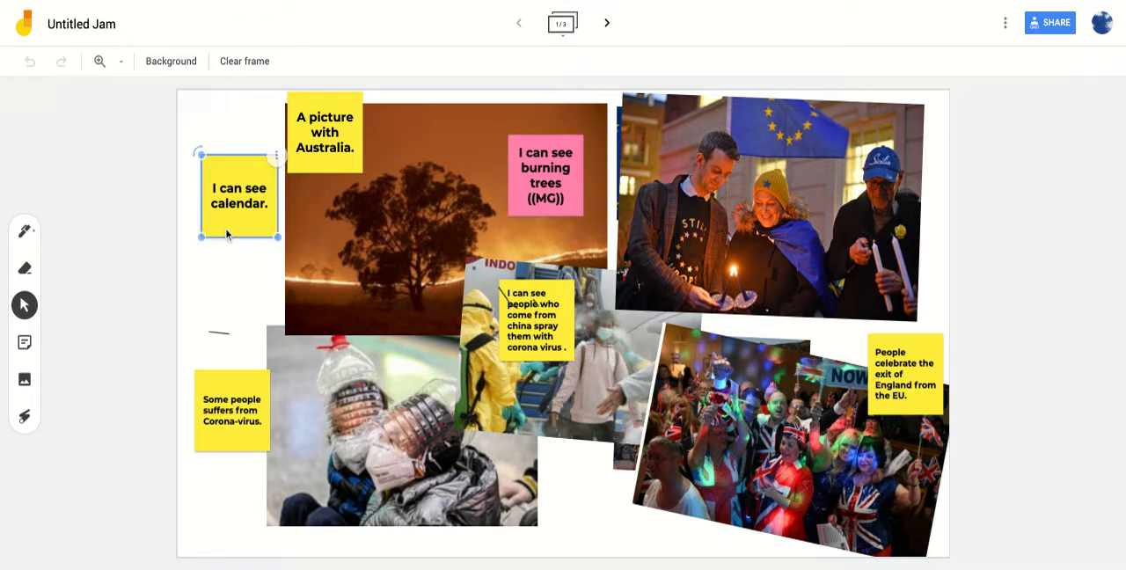
left_click(610, 24)
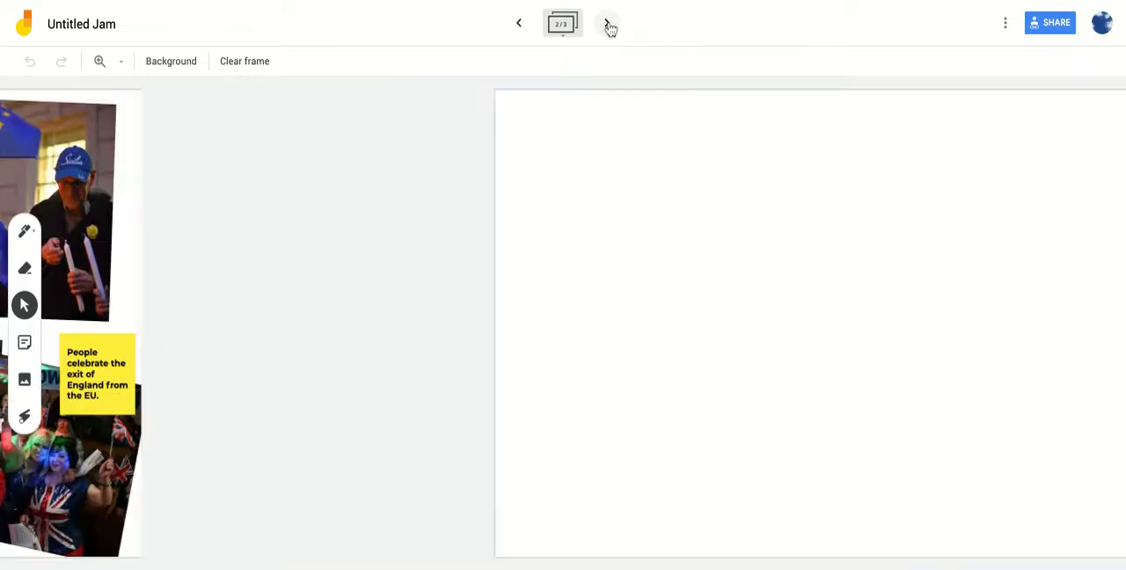
left_click(516, 25)
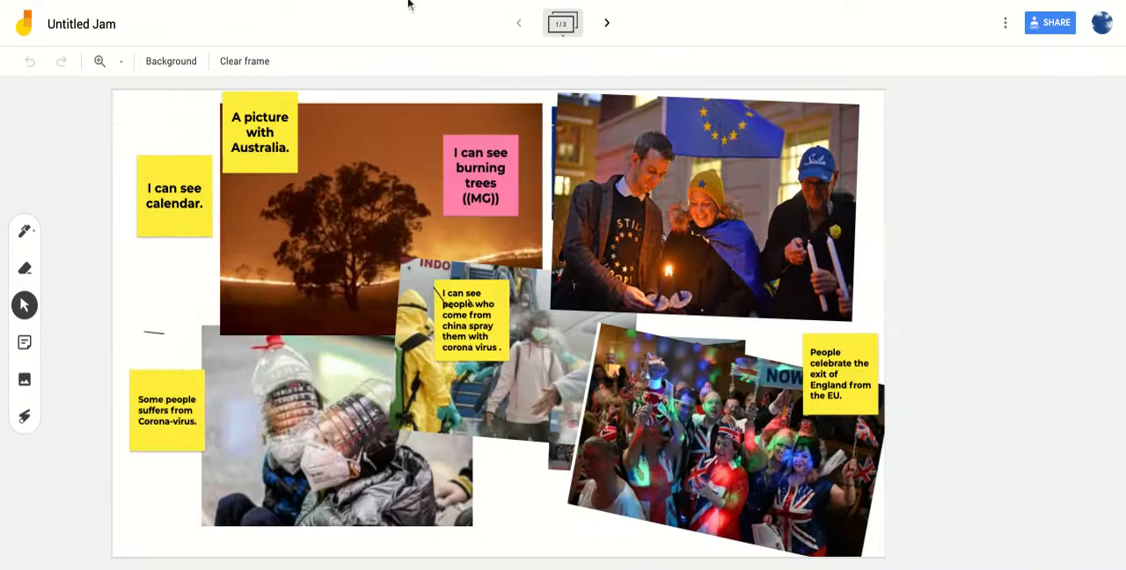
left_click(24, 24)
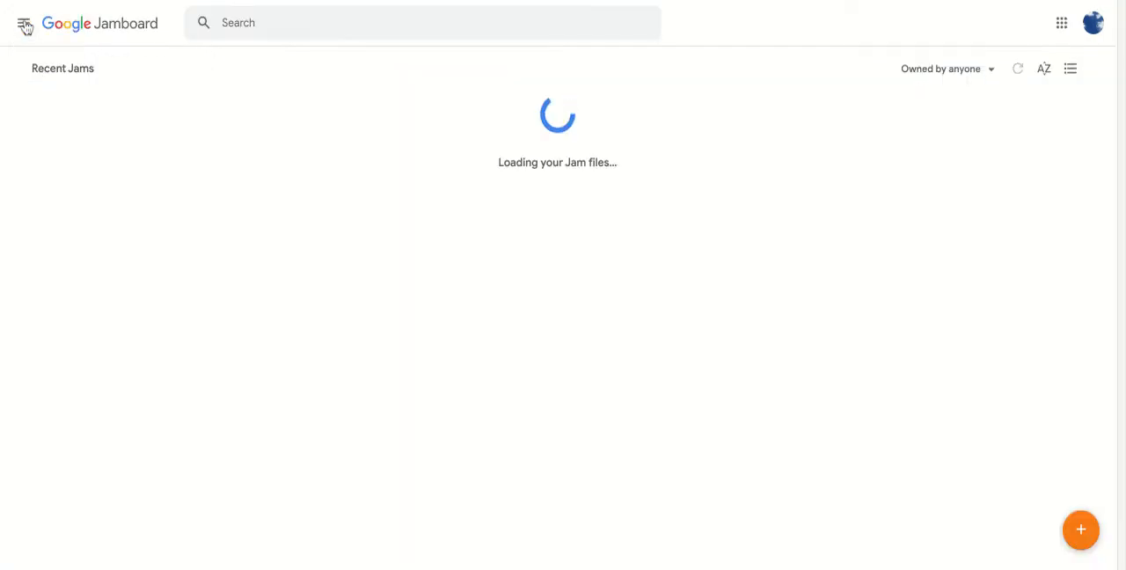